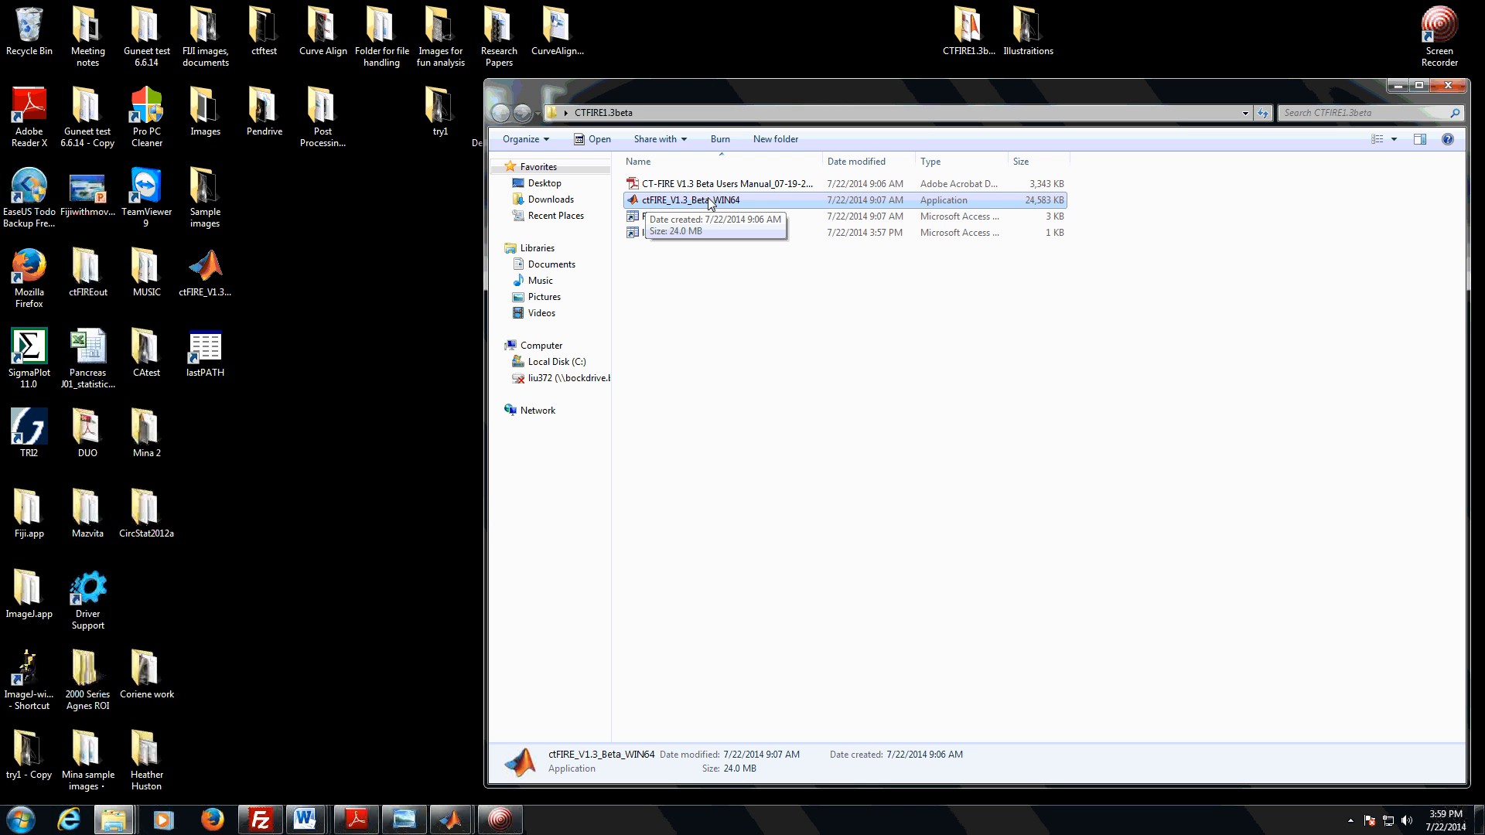
Minimize the CTFIRE1.3beta folder, bring up the ctFIRE V1.3 Beta windows and place the control window below the console.
{"action": "left_click", "coordinate": [1396, 87]}
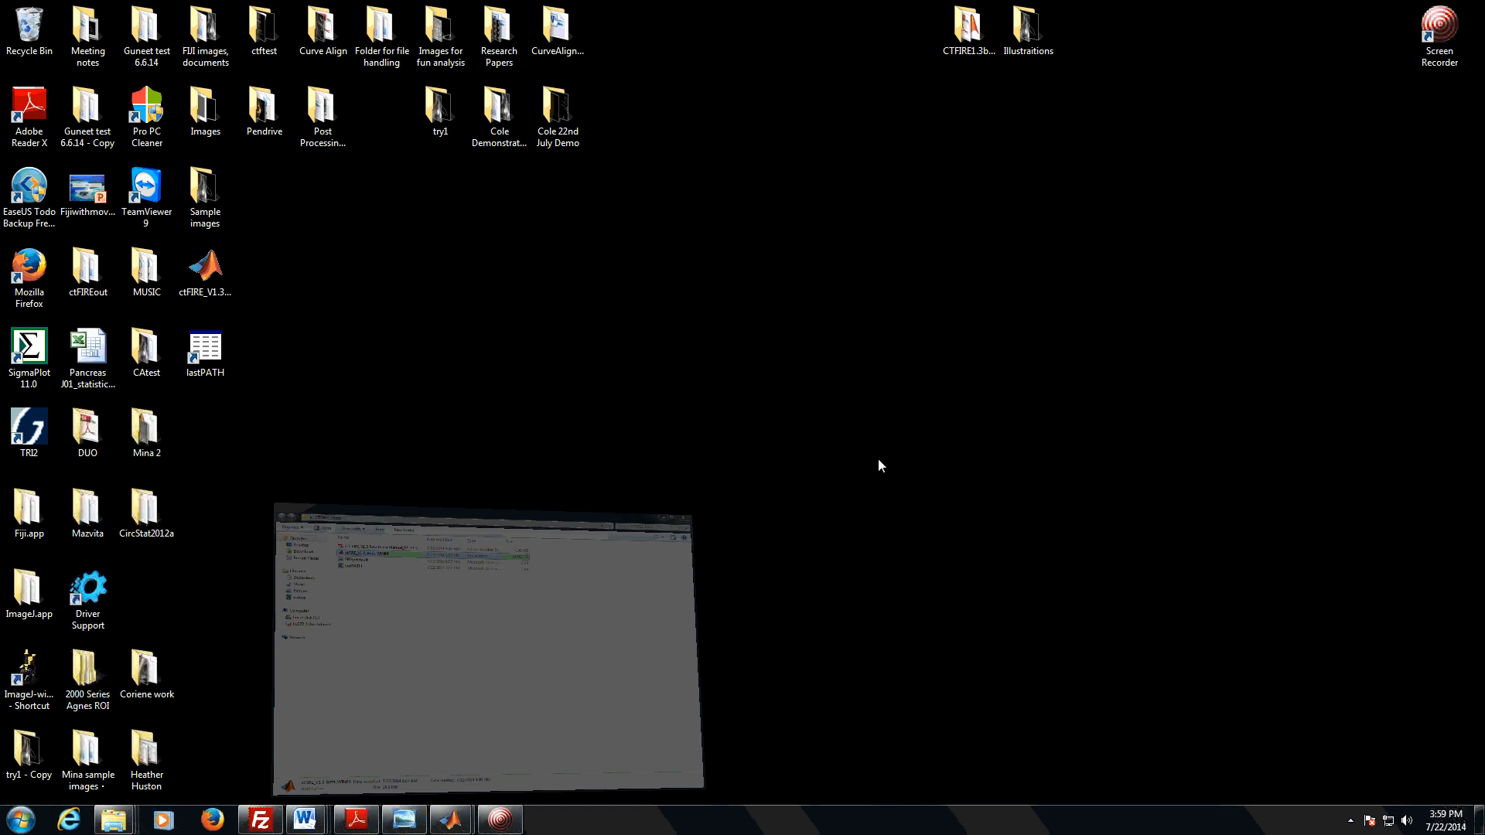
{"action": "mouse_move", "coordinate": [451, 818]}
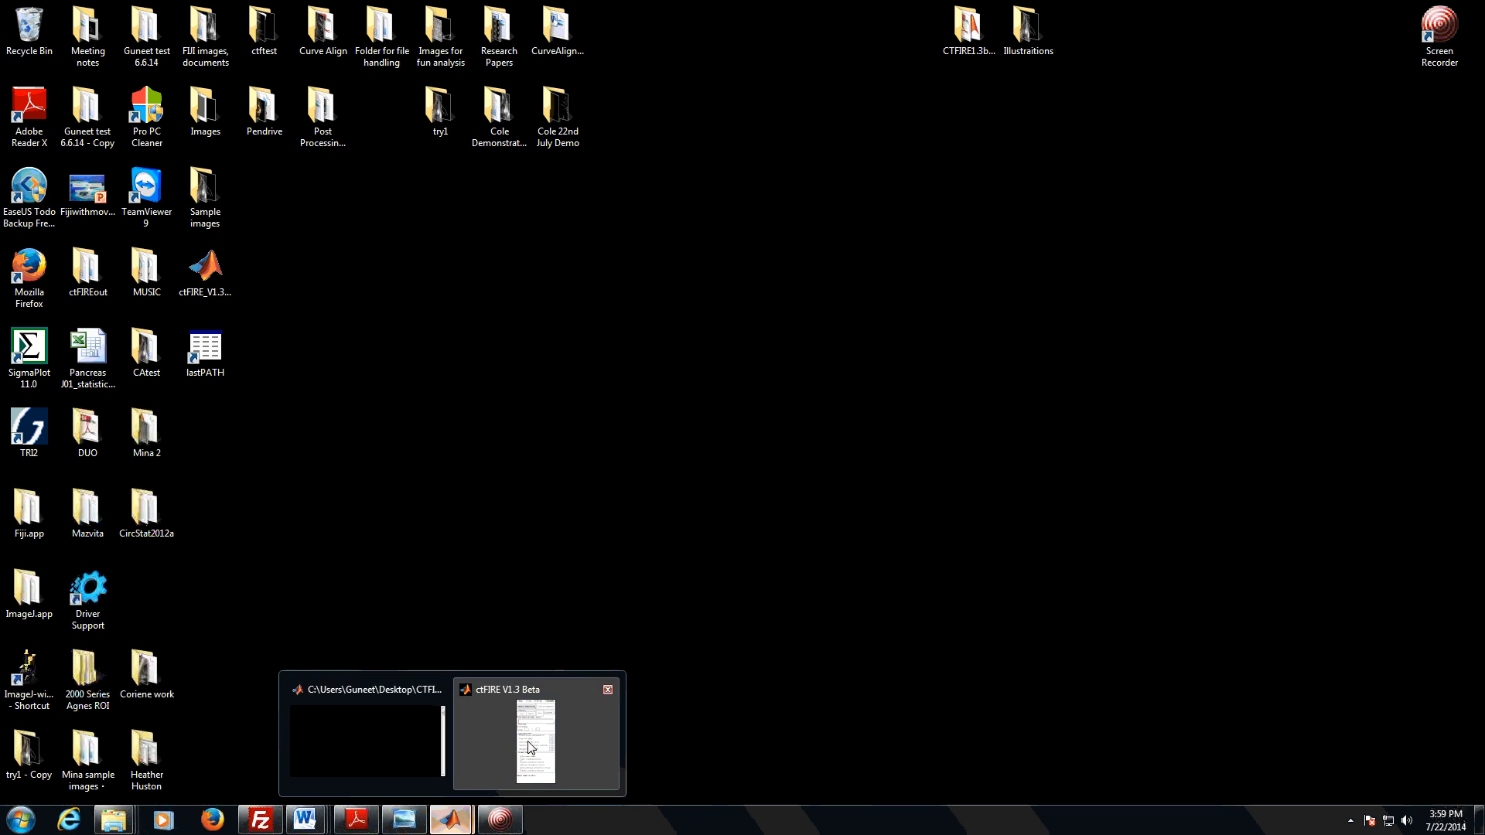
{"action": "left_click", "coordinate": [385, 710]}
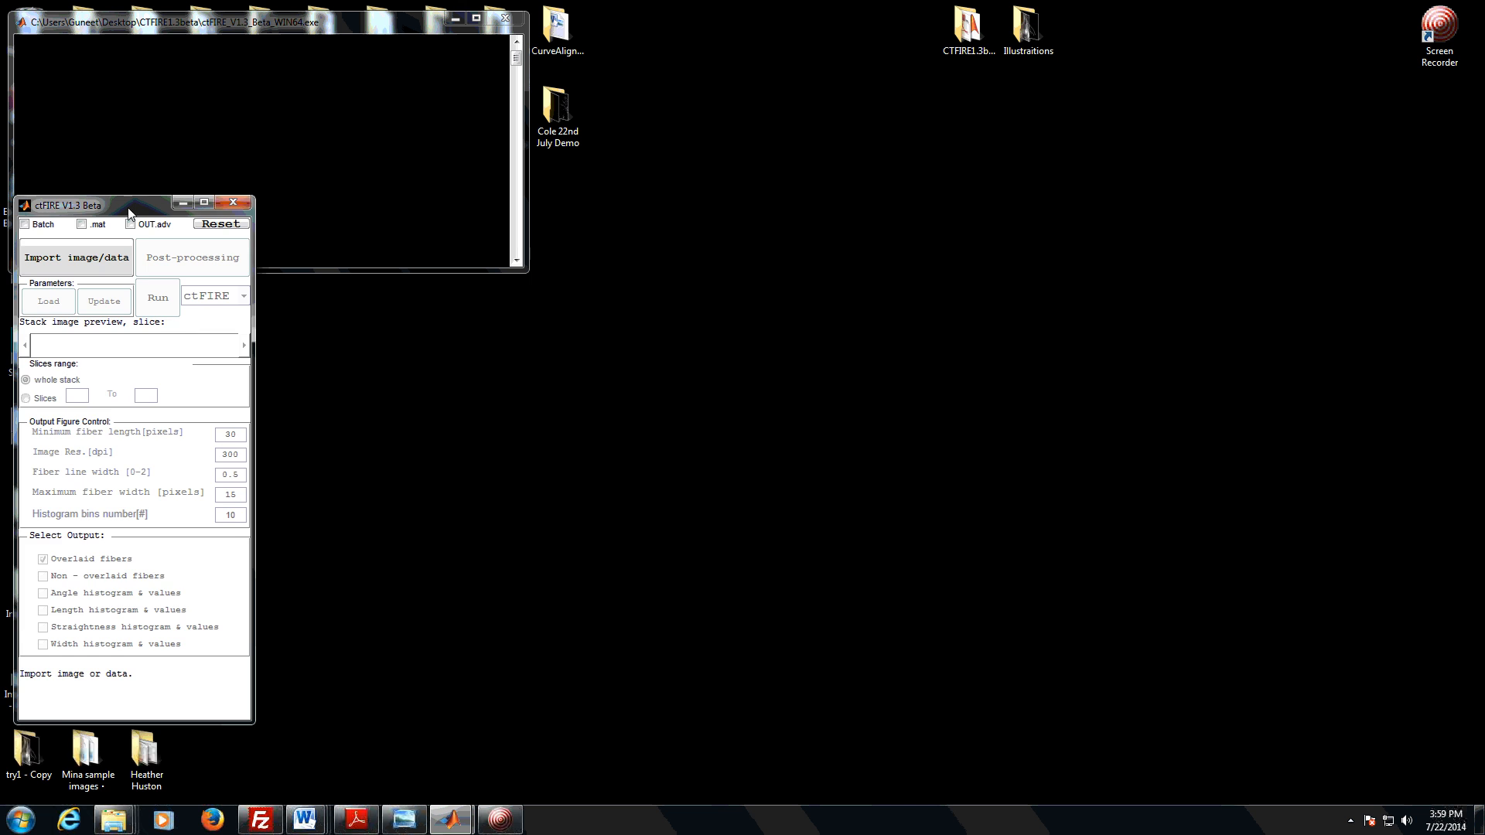
{"action": "left_click_drag", "start_coordinate": [129, 213], "coordinate": [115, 297]}
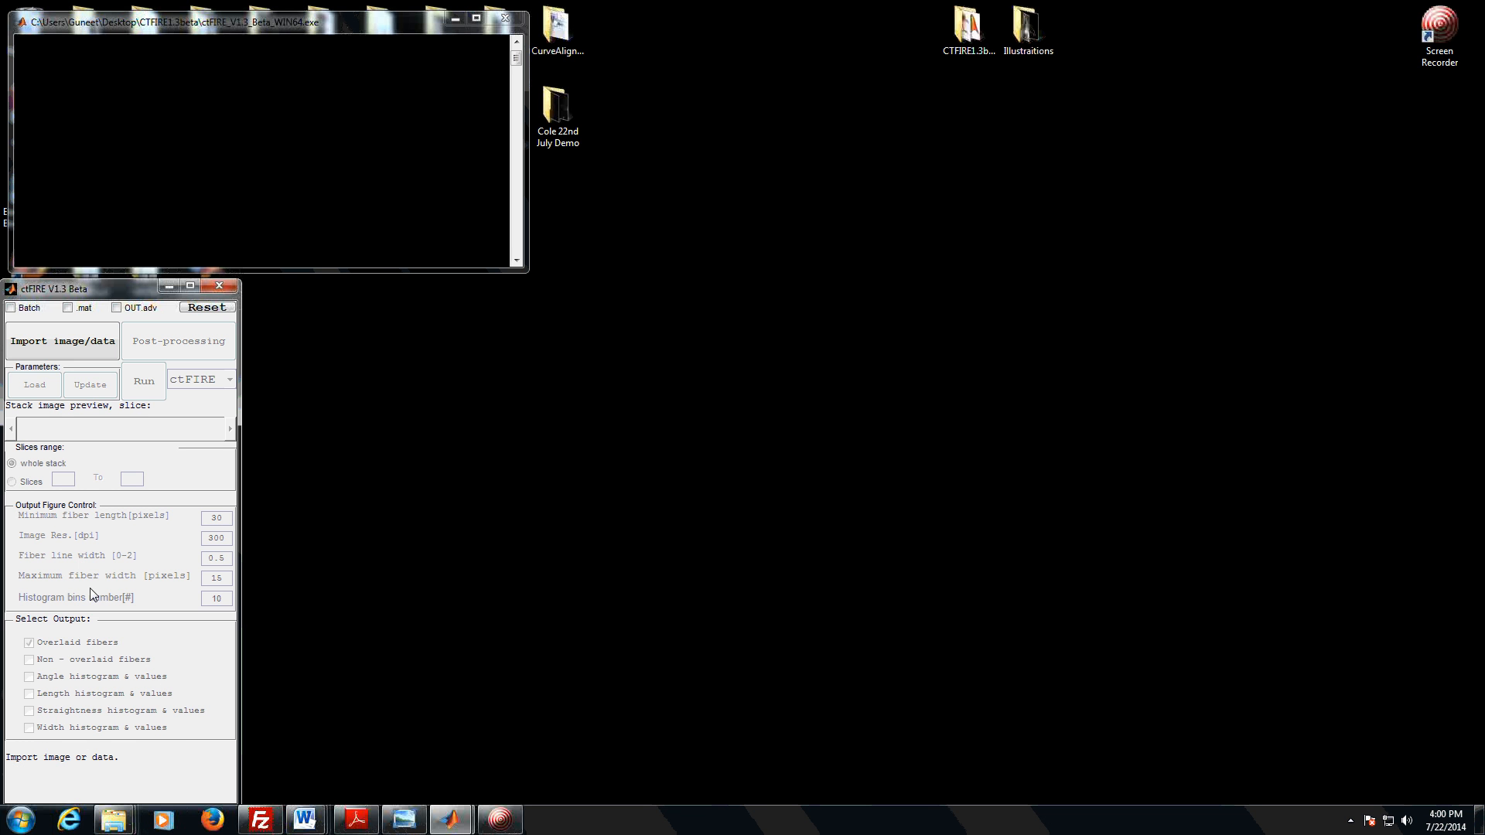
Import testimage1 from the Illustraitions folder and place its image window beside the ctFIRE control window.
{"action": "left_click", "coordinate": [77, 344]}
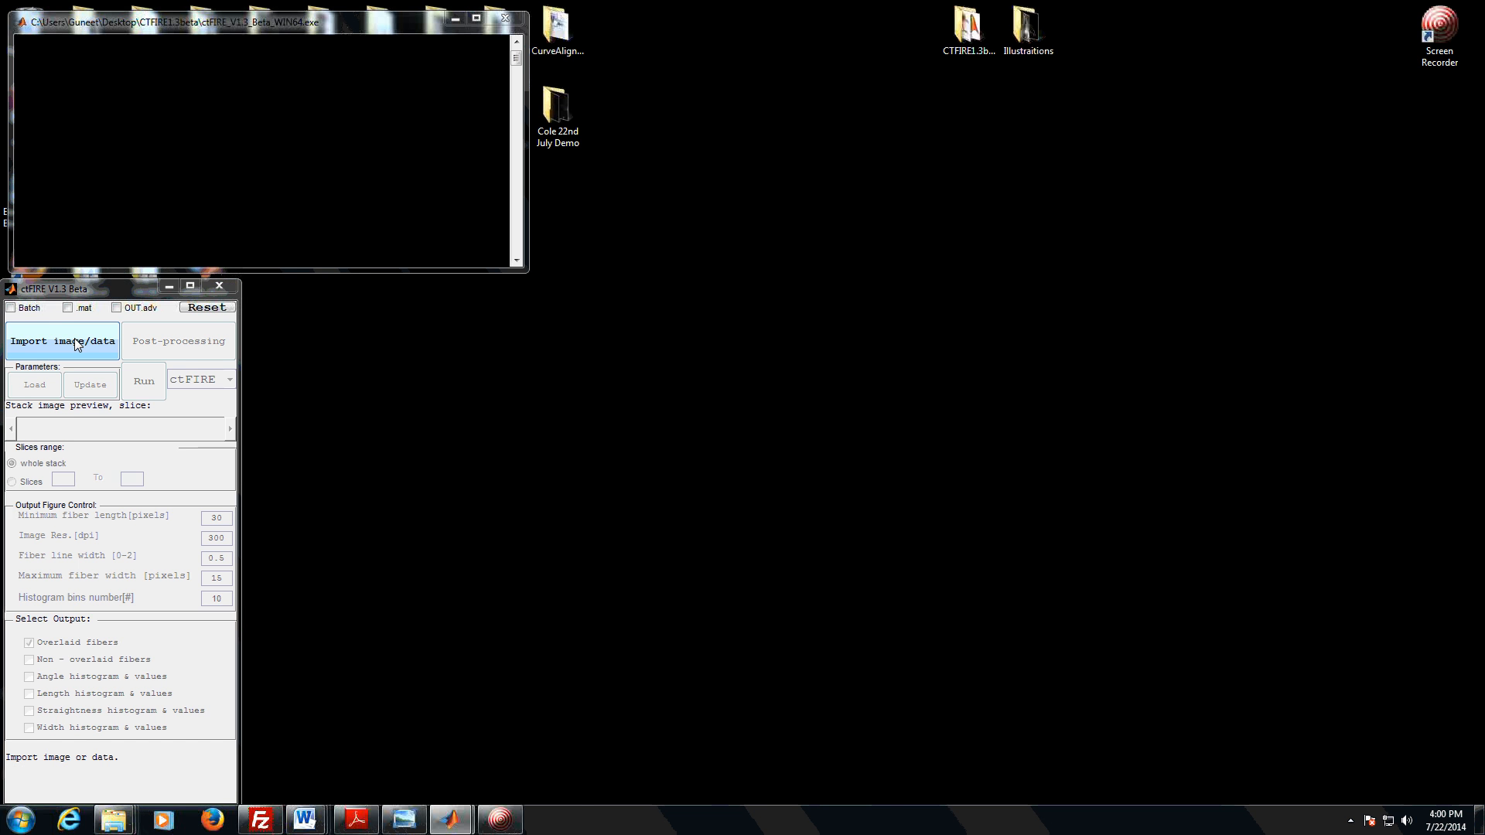
{"action": "left_click_drag", "start_coordinate": [446, 274], "coordinate": [691, 257]}
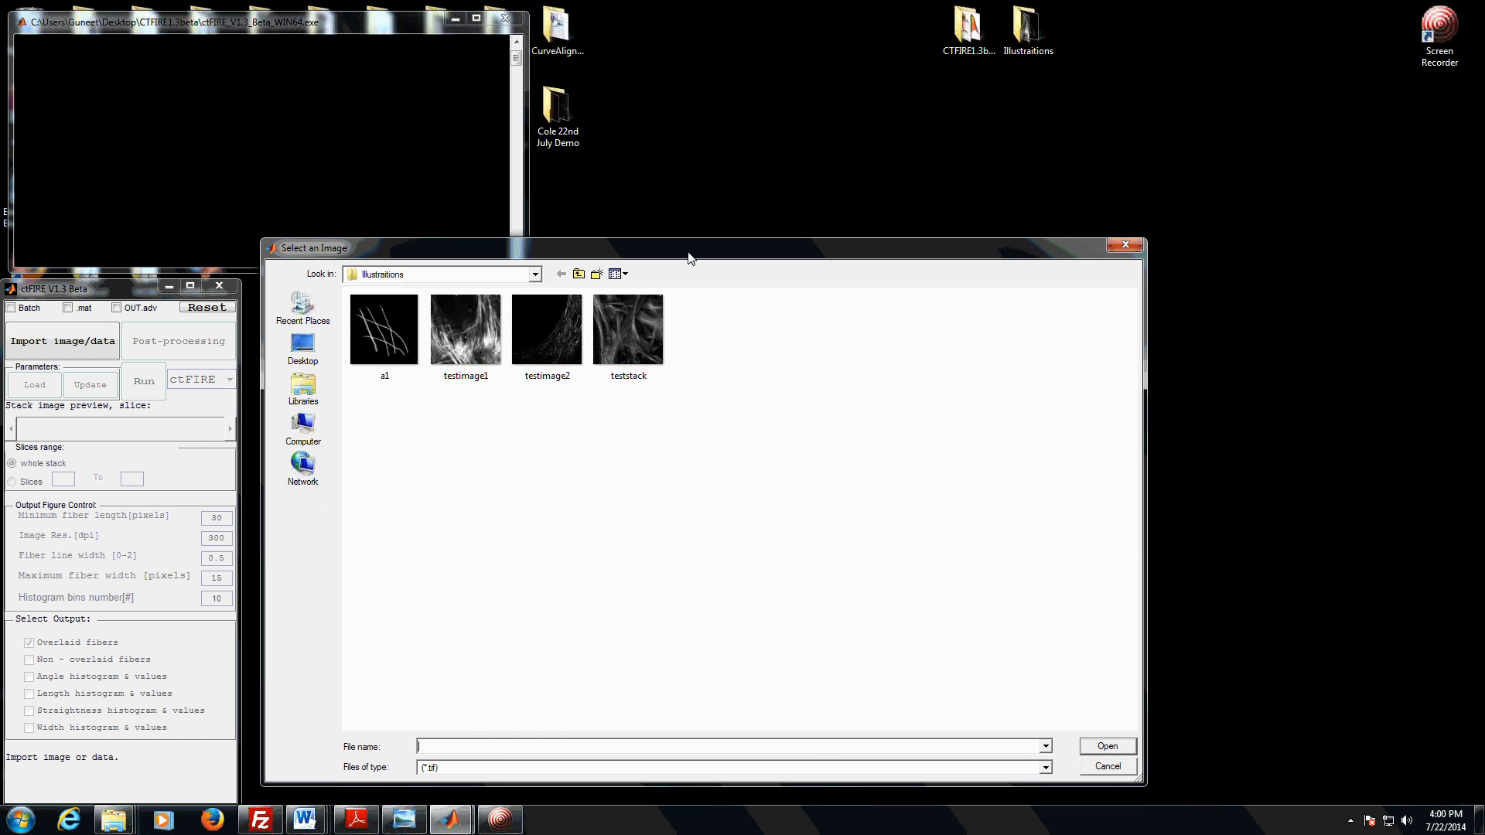
{"action": "double_click", "coordinate": [454, 333]}
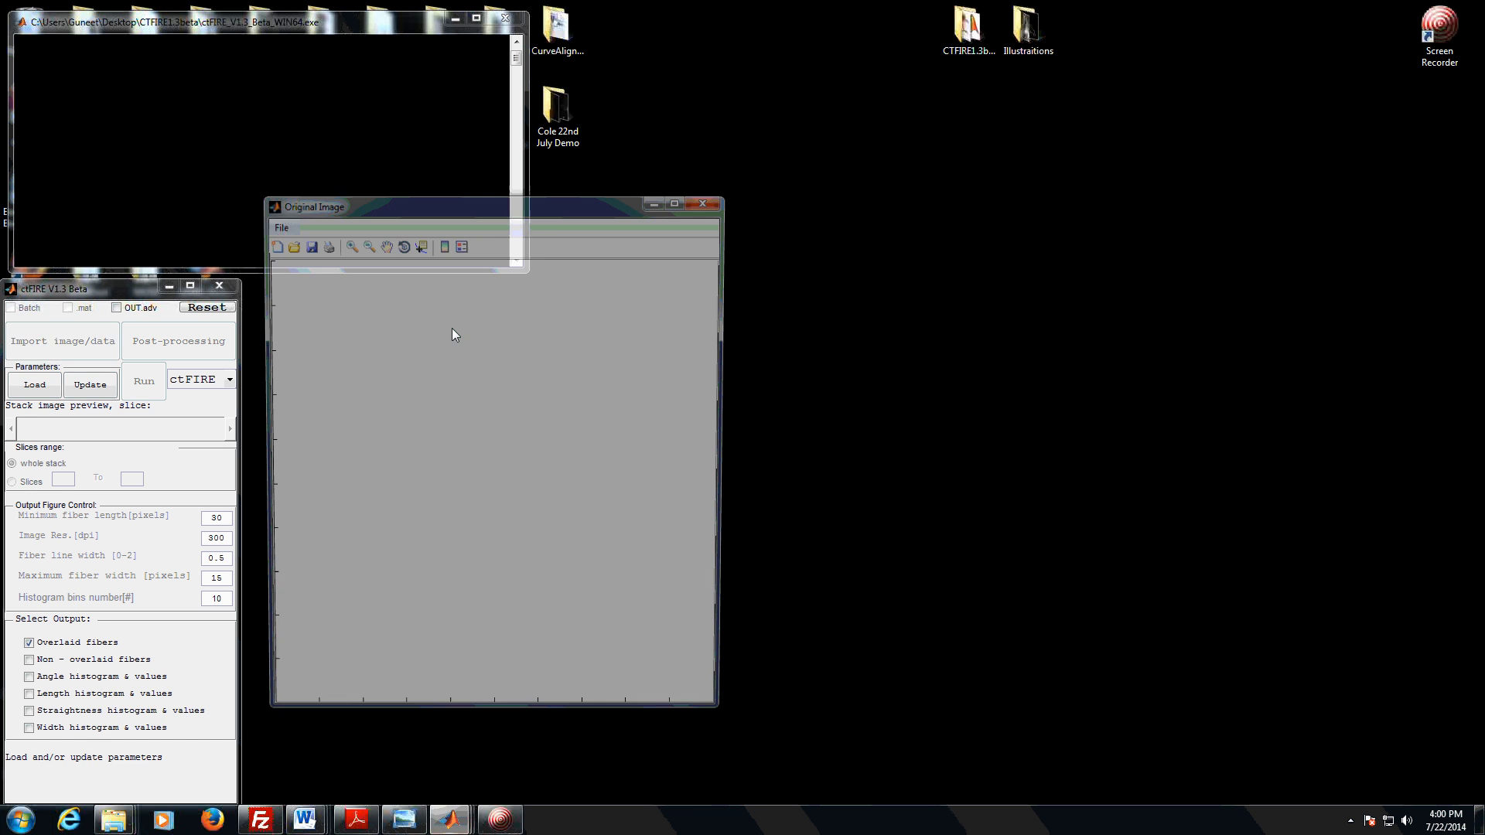
{"action": "left_click_drag", "start_coordinate": [481, 212], "coordinate": [466, 293]}
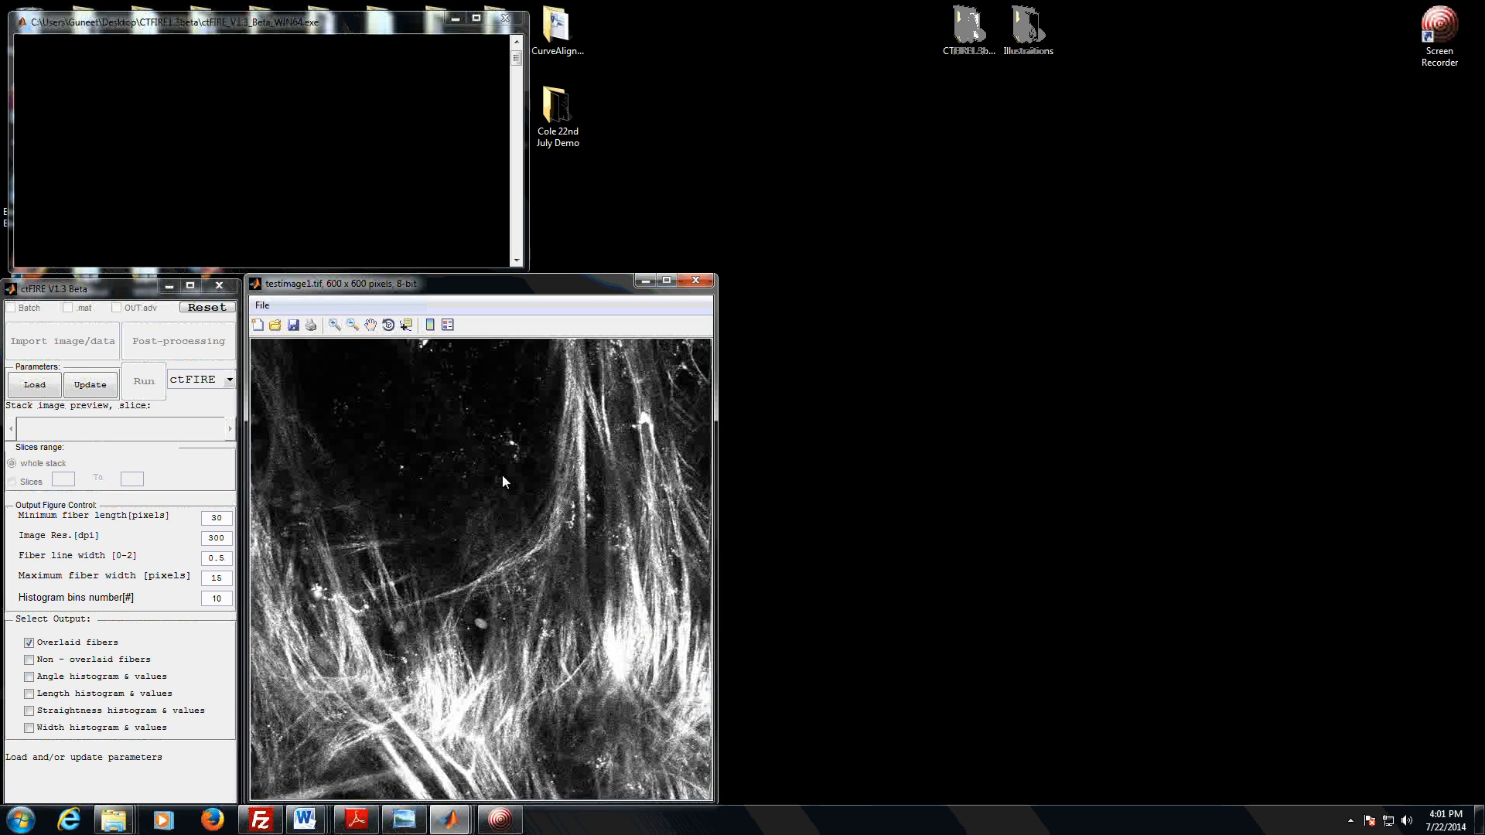
Choose the ctFIRE method and accept the default fiber extraction and curvelet transform parameters.
{"action": "left_click", "coordinate": [229, 381]}
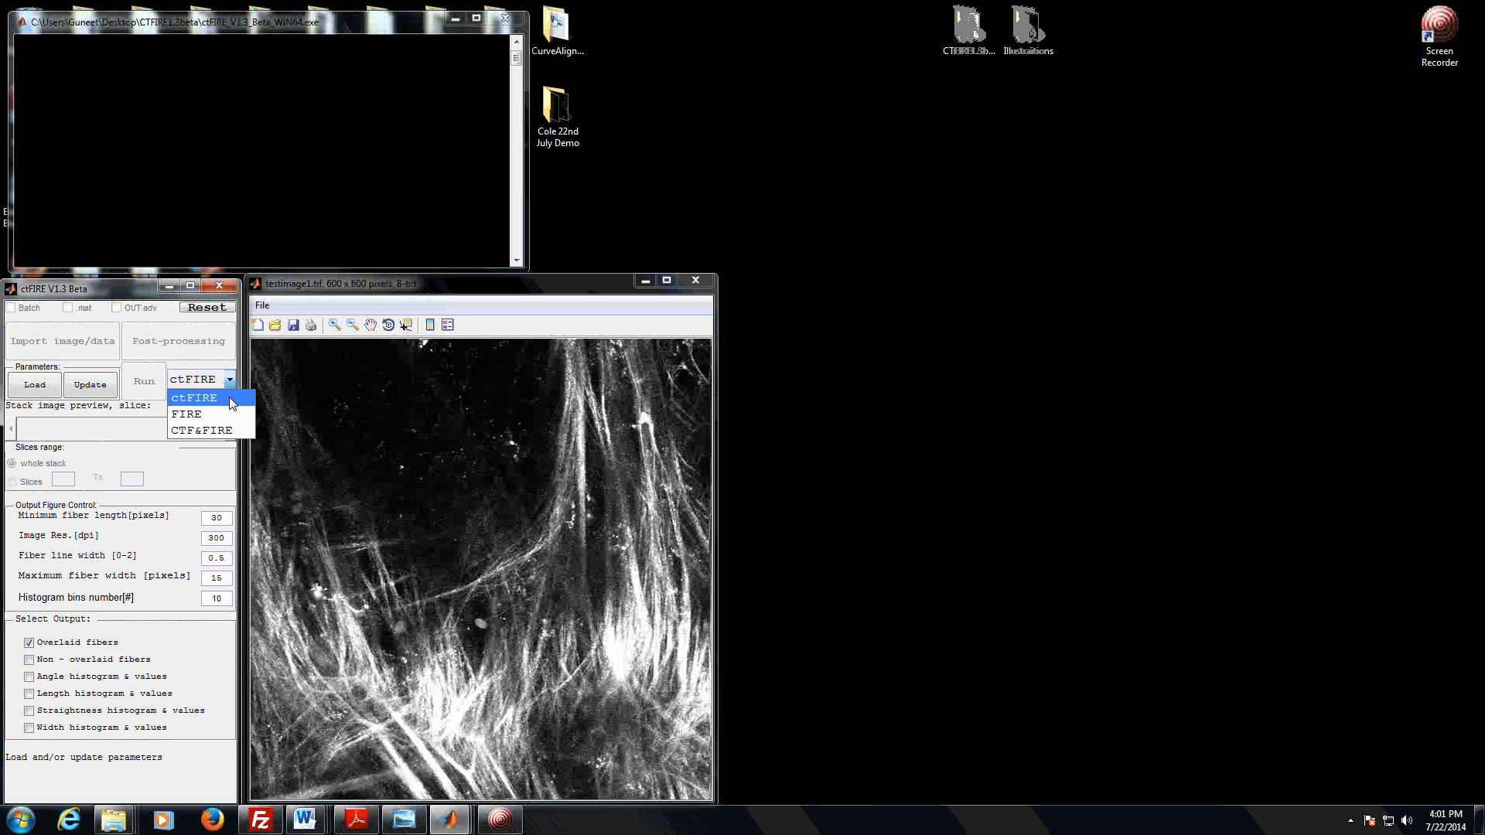
{"action": "left_click", "coordinate": [229, 397]}
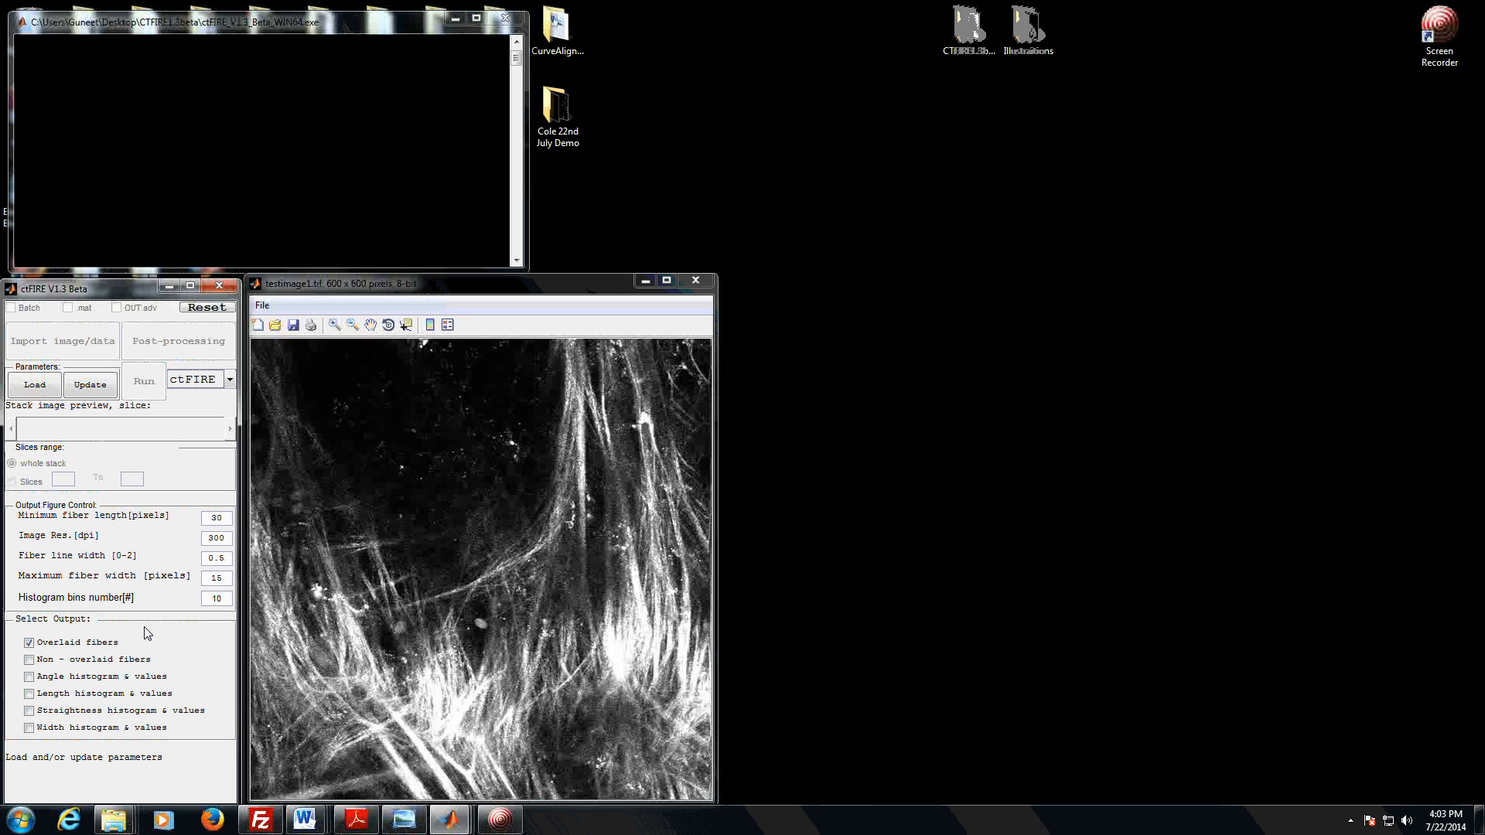
{"action": "left_click", "coordinate": [91, 386]}
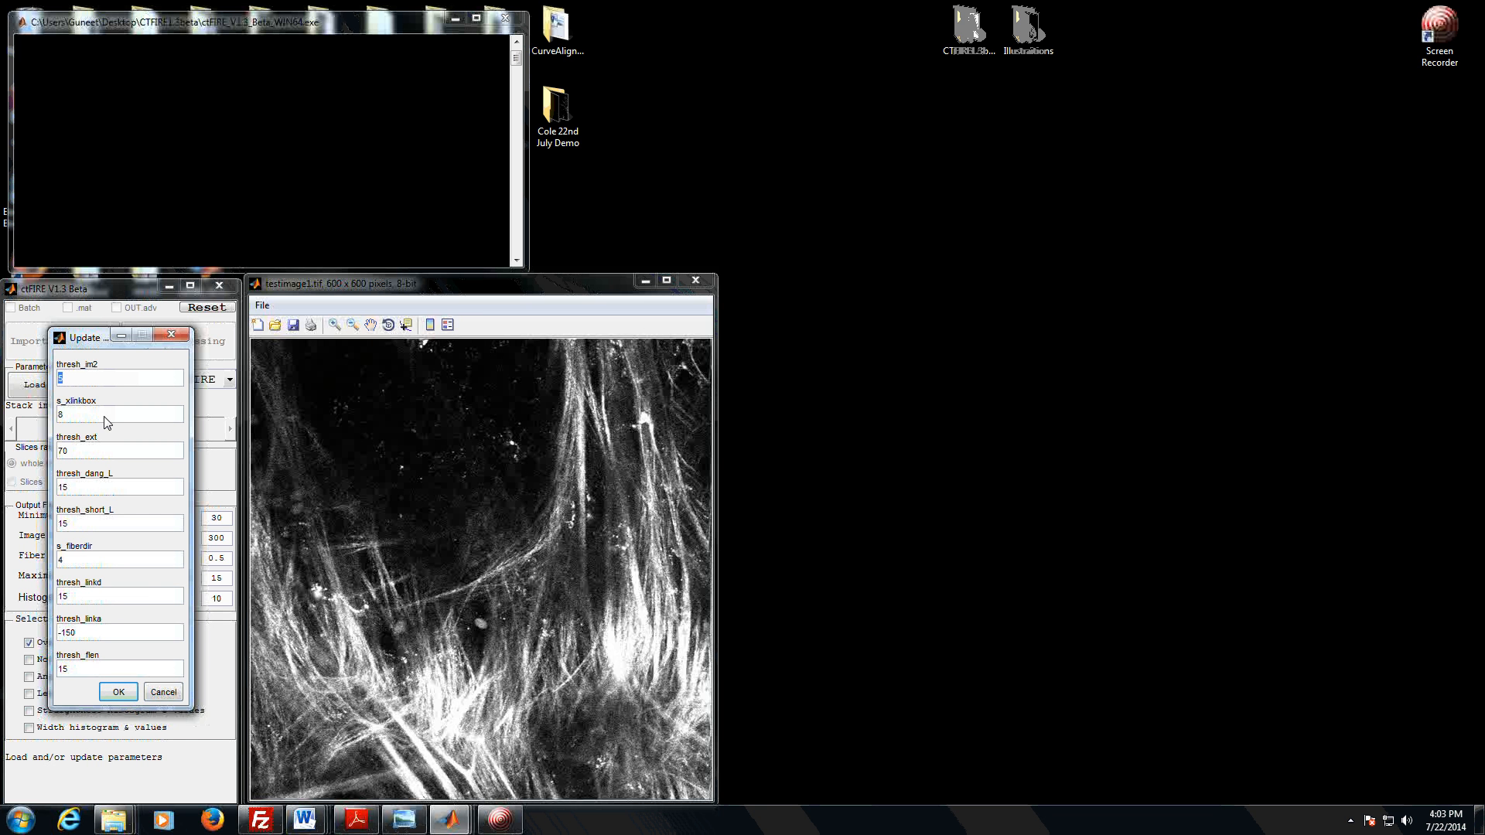
{"action": "left_click", "coordinate": [118, 692]}
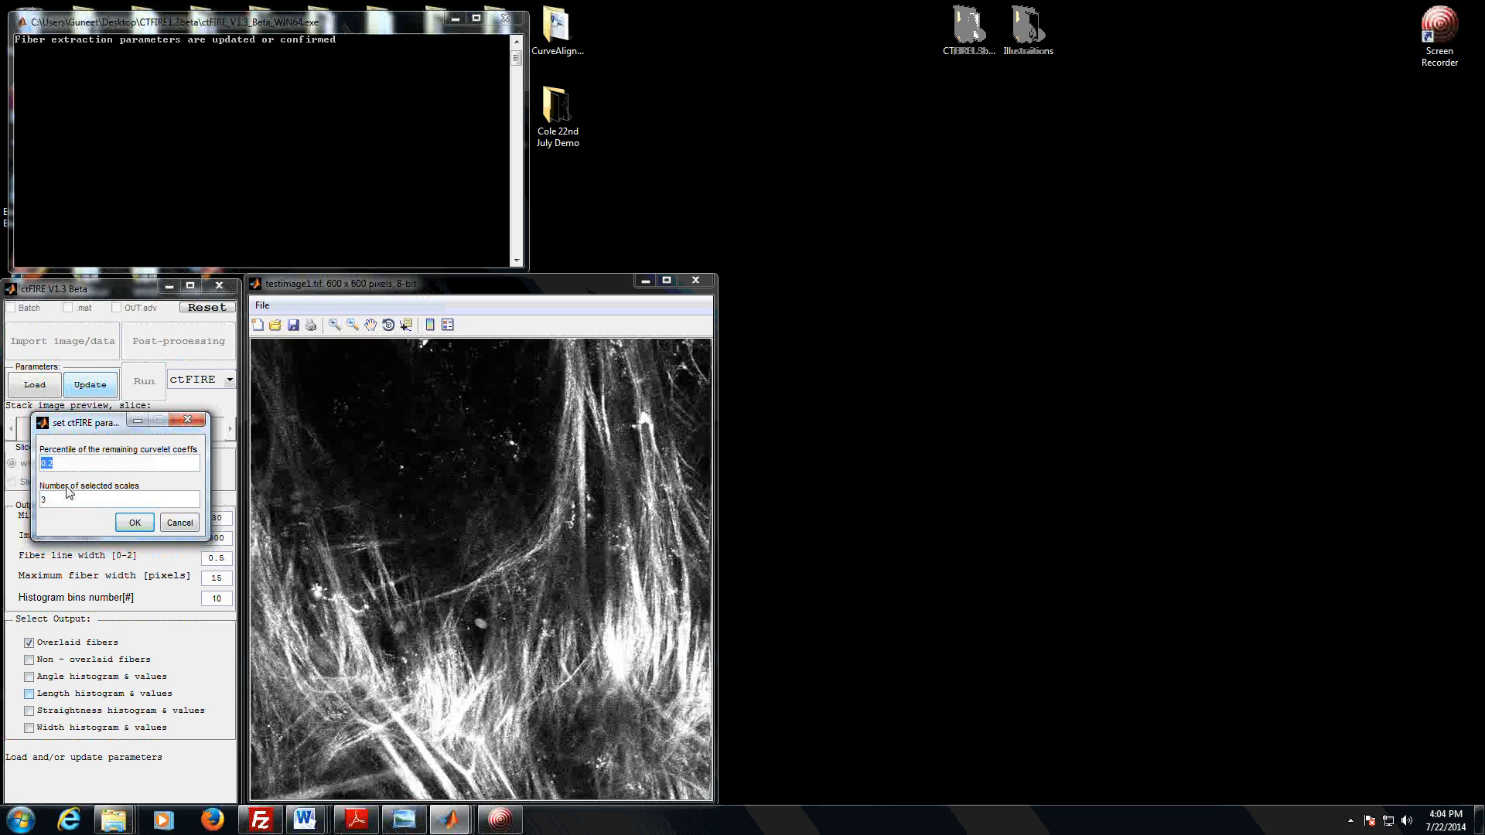
{"action": "left_click", "coordinate": [114, 524]}
{"action": "left_click", "coordinate": [130, 524]}
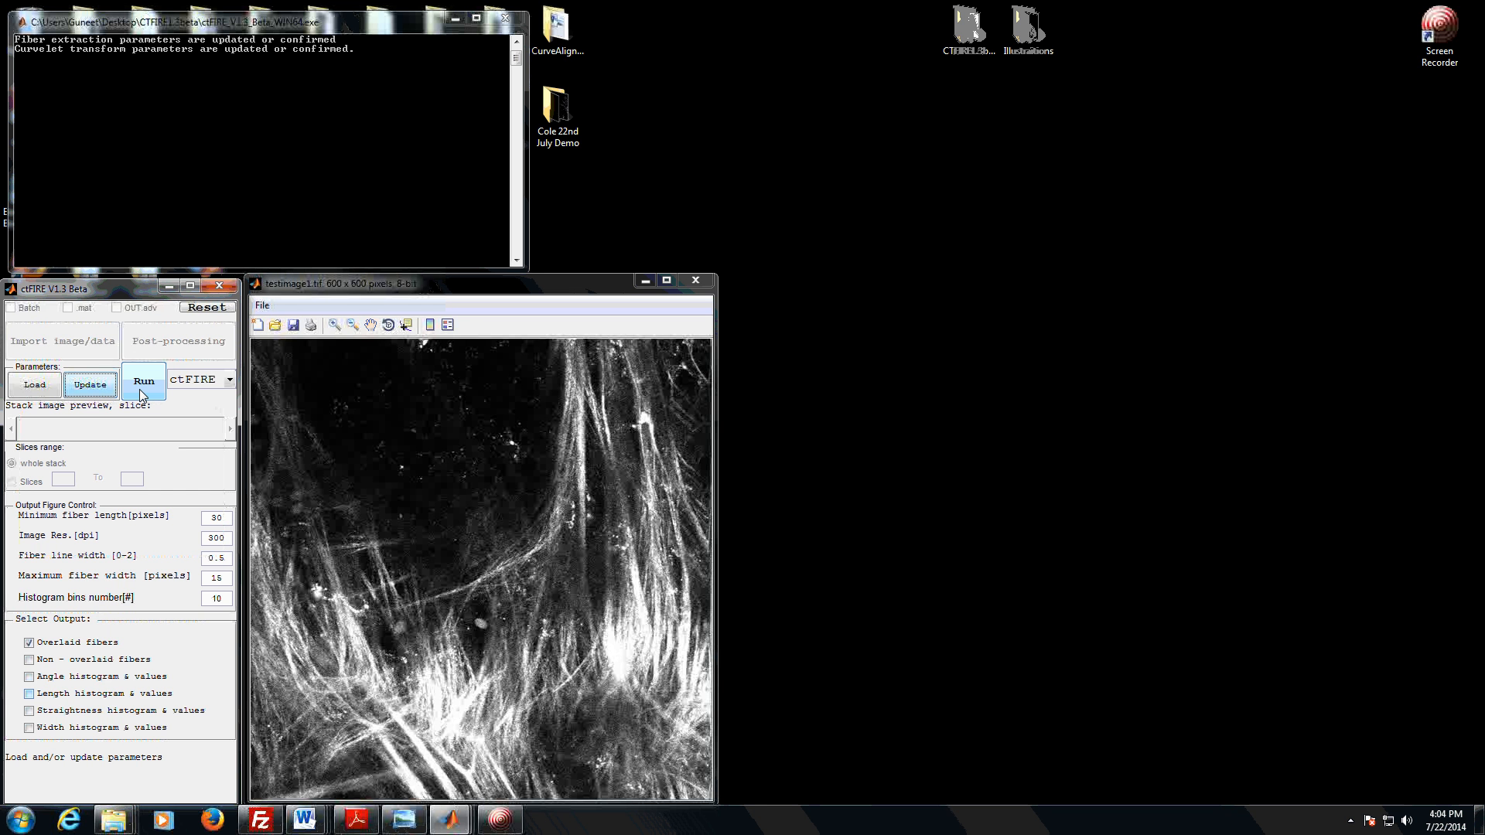
Run the ctFIRE analysis on testimage1 and move the CT reconstructed image clear of the original image and console.
{"action": "left_click", "coordinate": [142, 387]}
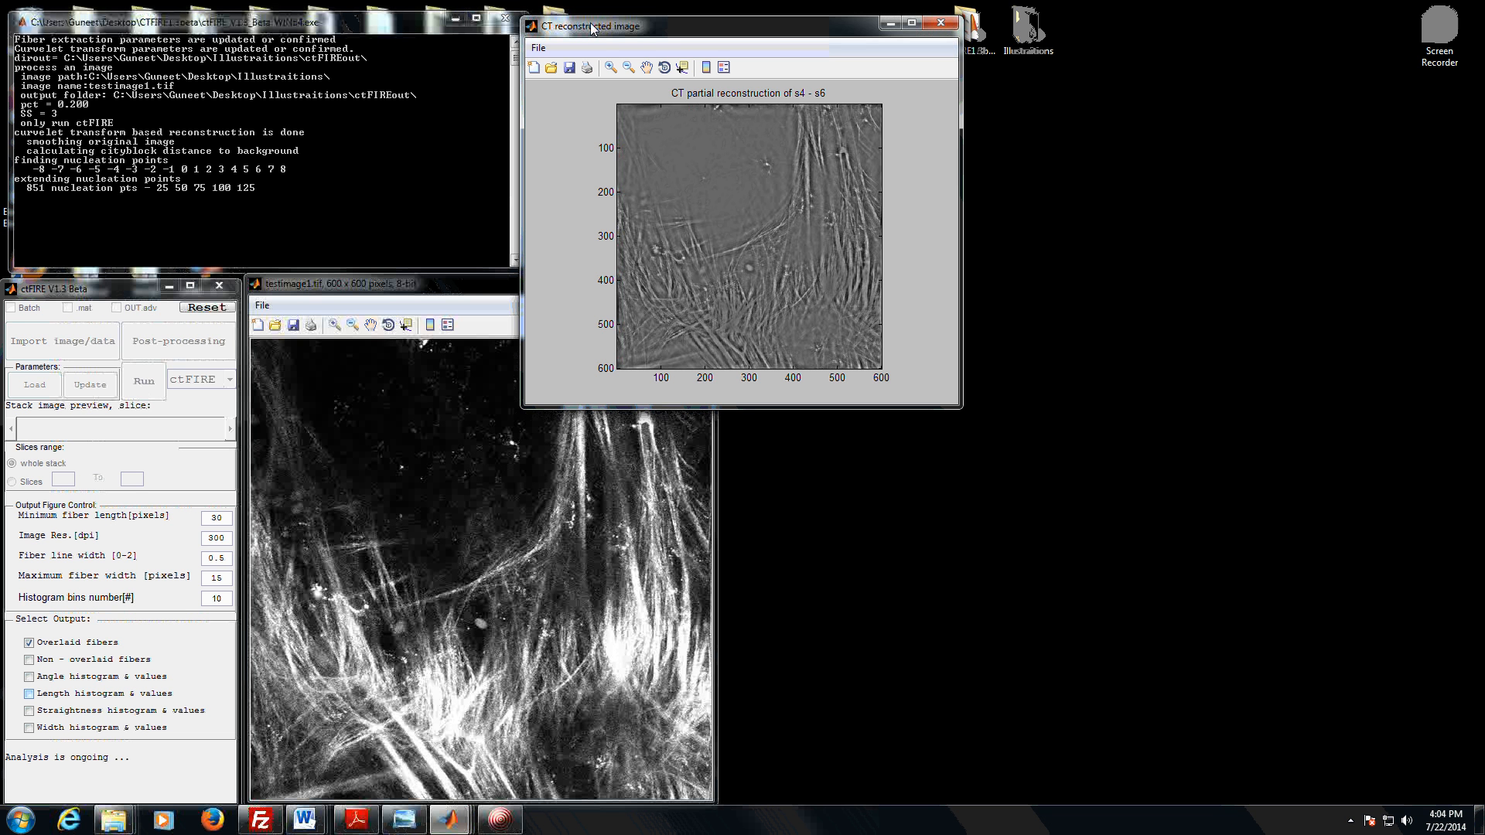
{"action": "left_click_drag", "start_coordinate": [592, 27], "coordinate": [801, 169]}
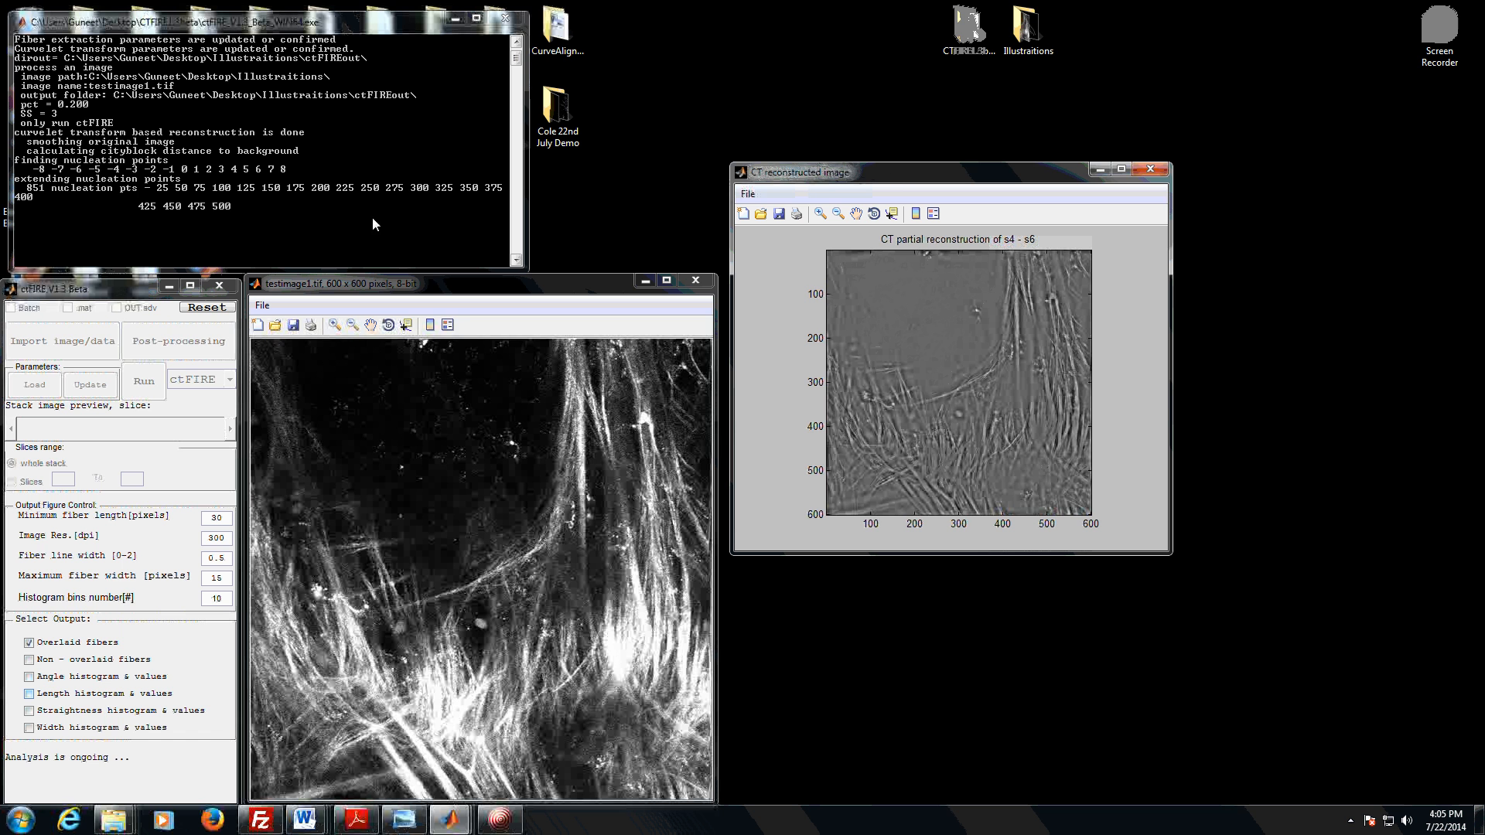
{"action": "left_click", "coordinate": [252, 24]}
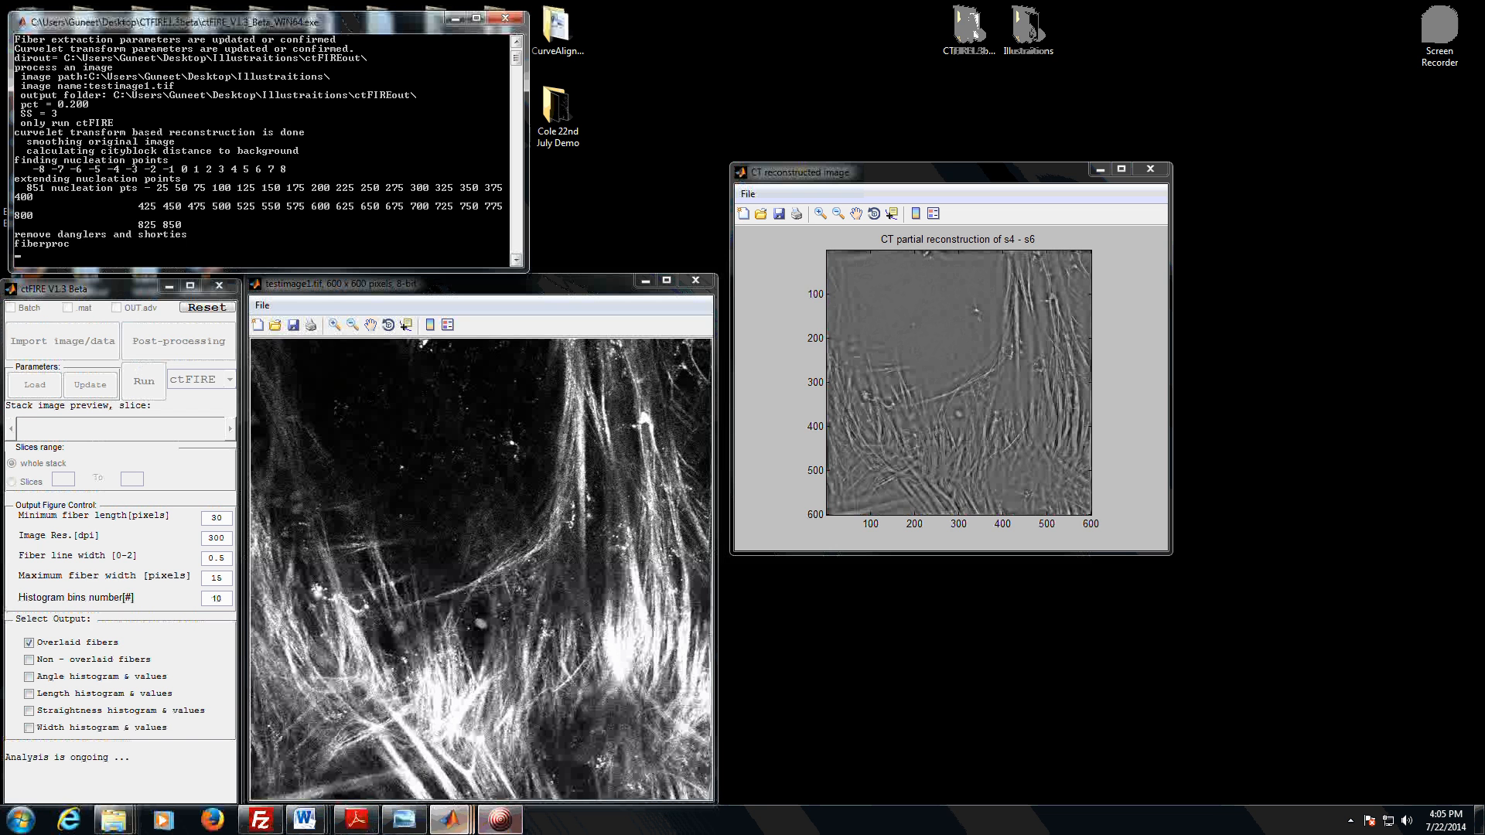
{"action": "left_click", "coordinate": [500, 819]}
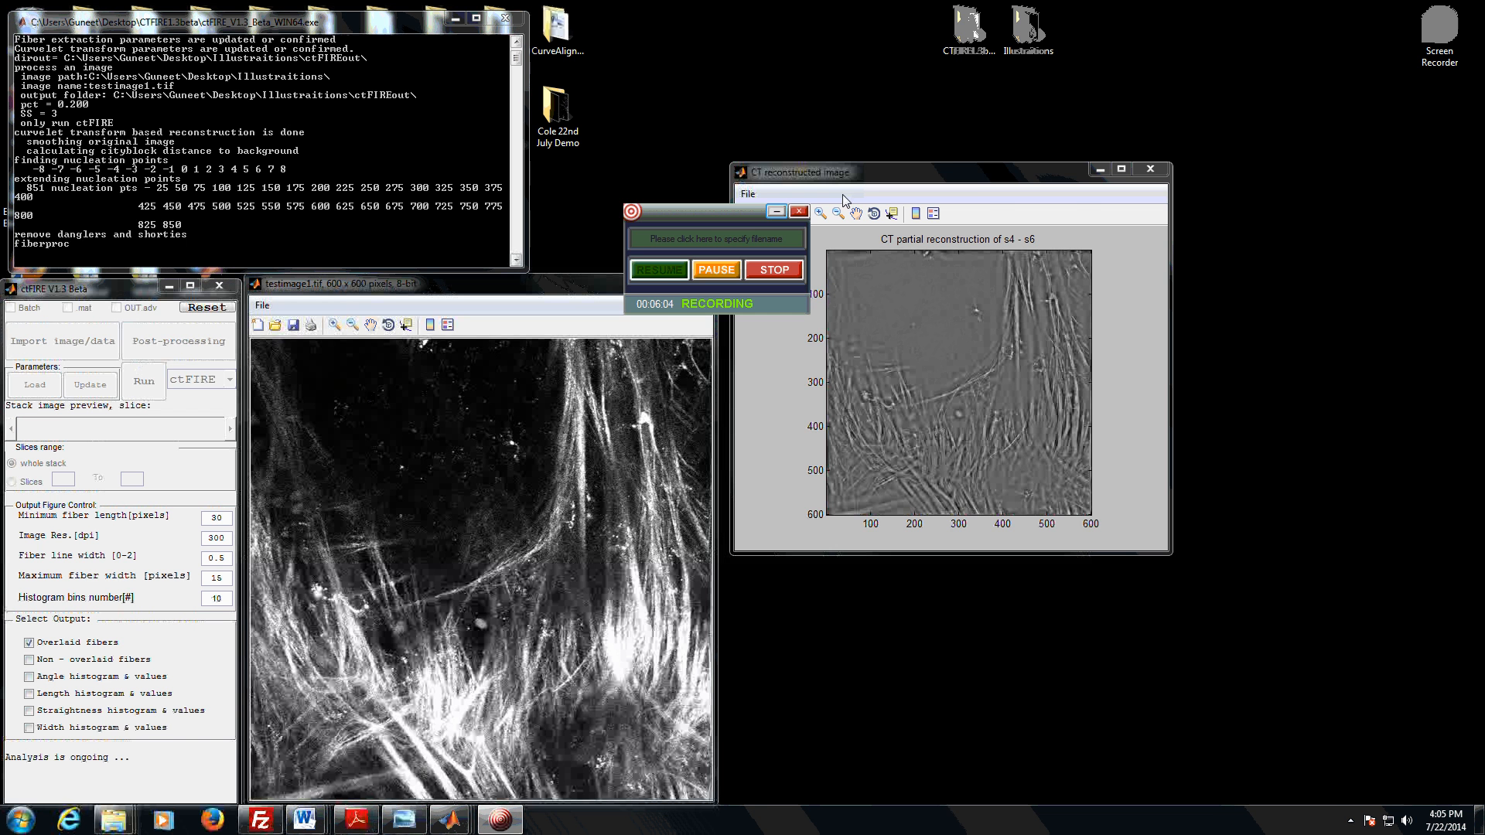
{"action": "left_click", "coordinate": [715, 269]}
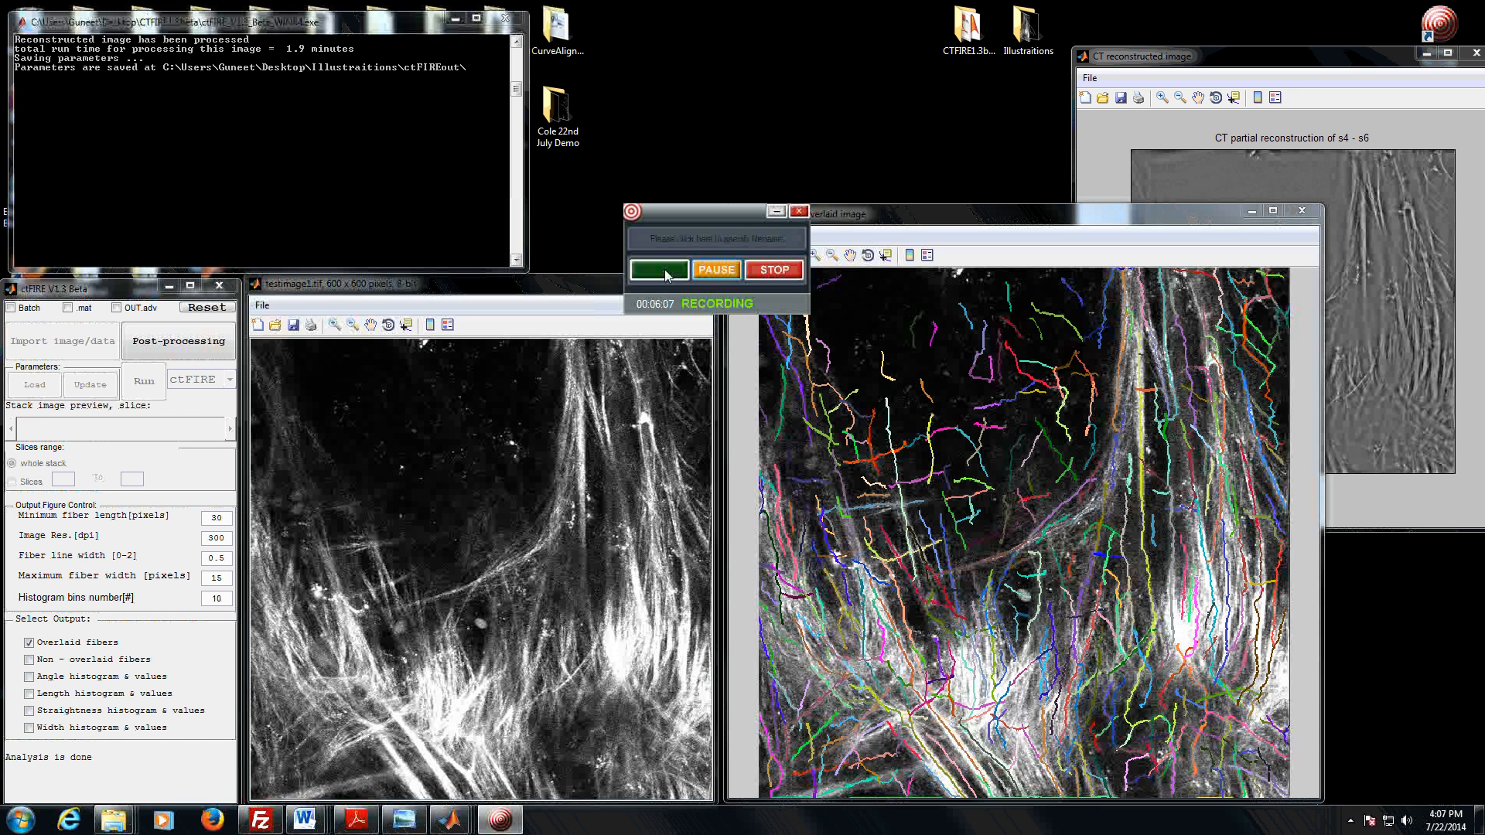
{"action": "left_click", "coordinate": [774, 211]}
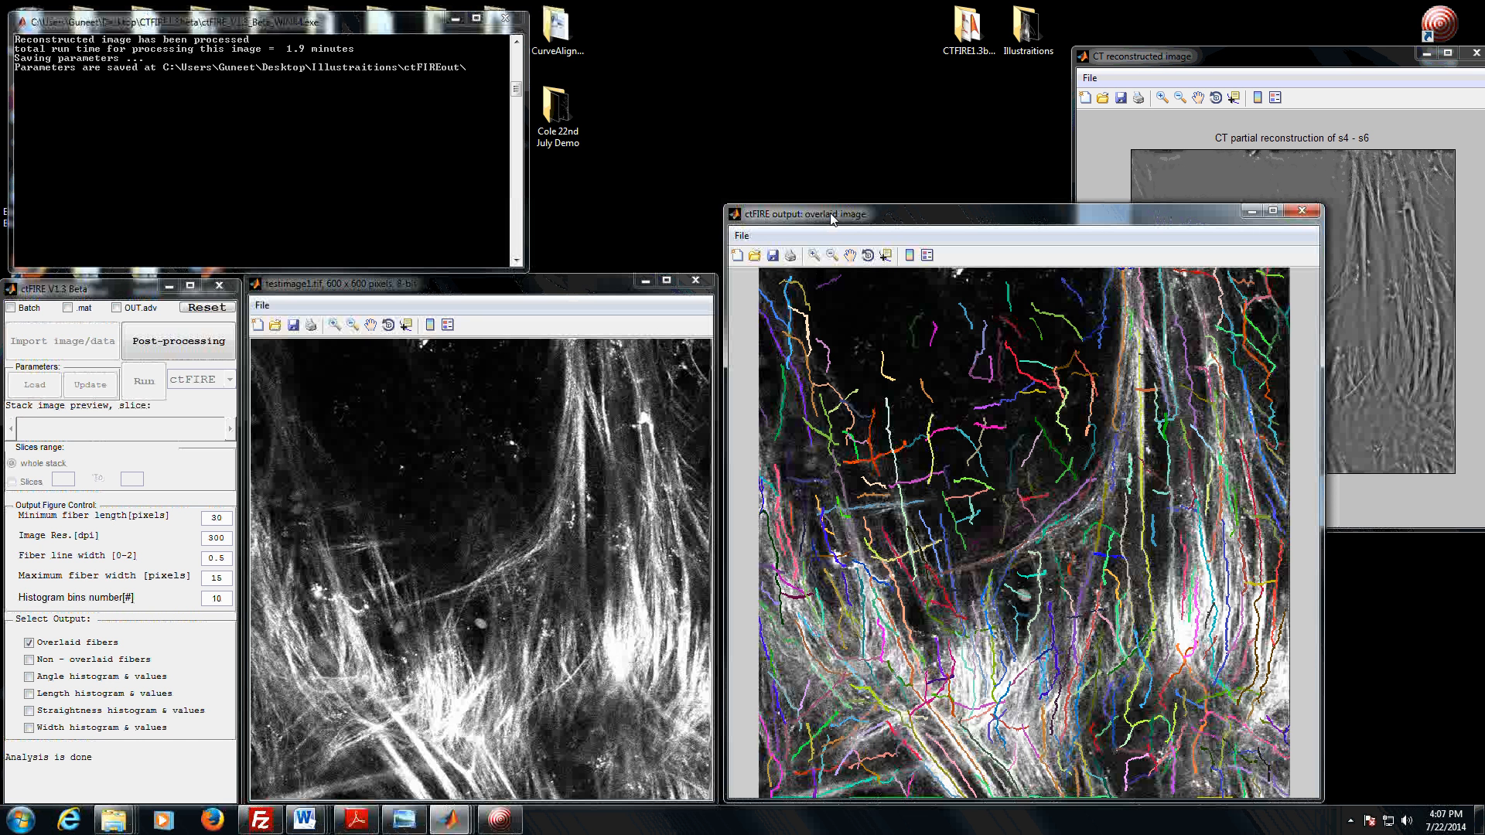
Shift the overlaid output image upward and open the ctFIREout results folder inside Illustraitions.
{"action": "left_click_drag", "start_coordinate": [831, 219], "coordinate": [828, 122]}
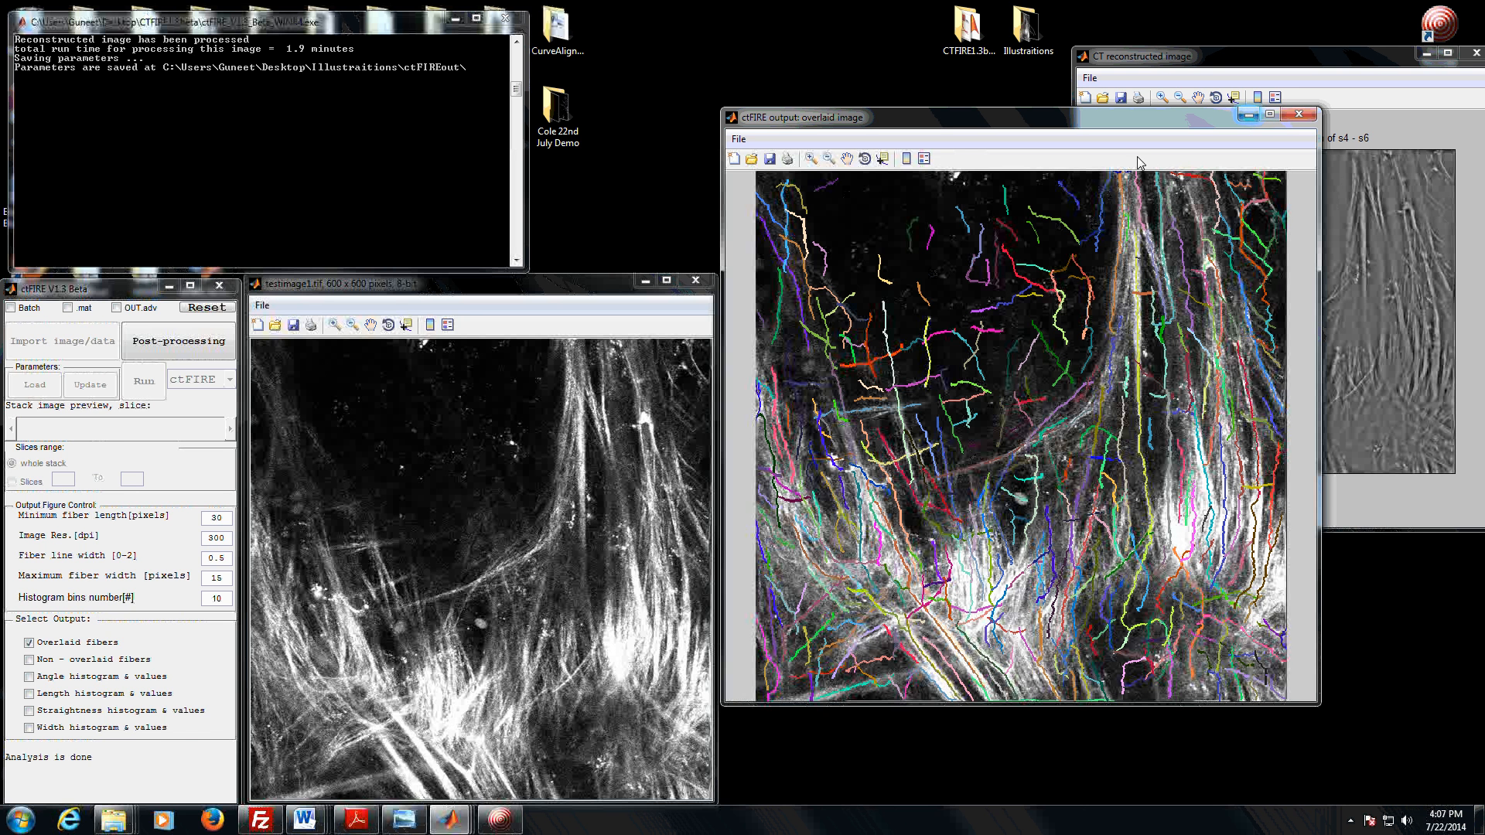
{"action": "mouse_move", "coordinate": [122, 827]}
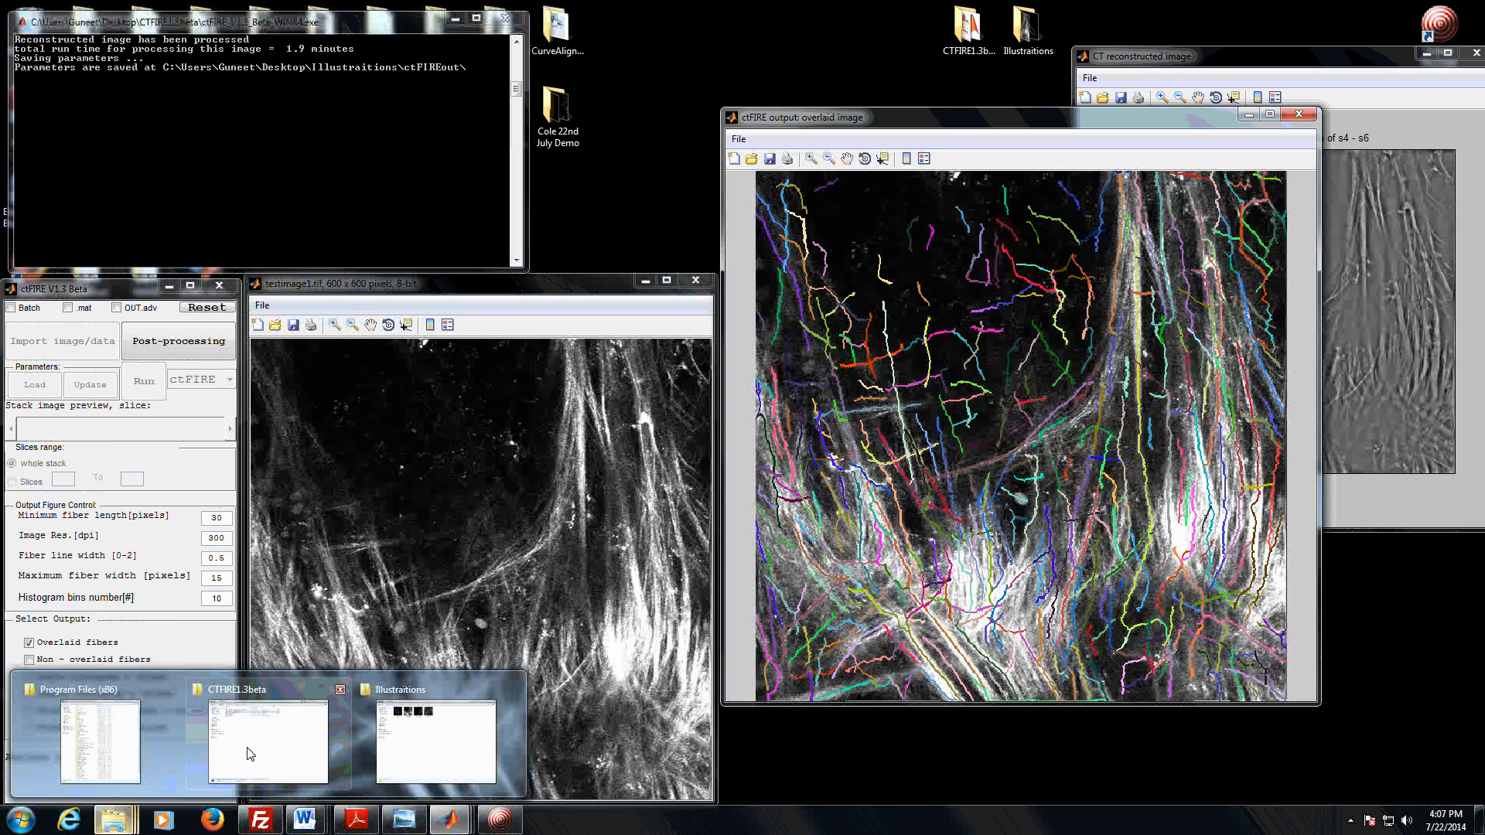
{"action": "left_click", "coordinate": [406, 744]}
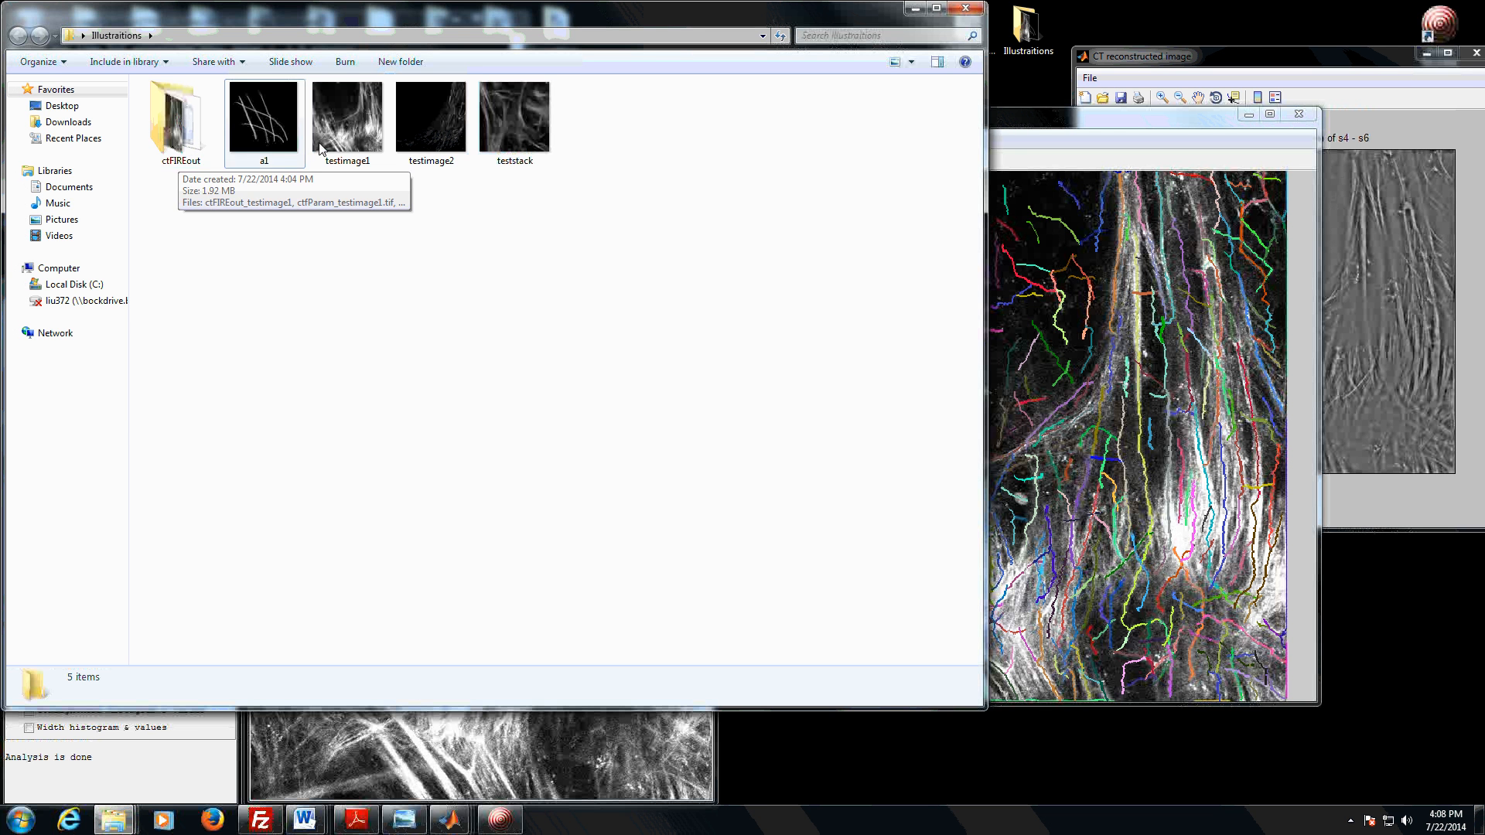
{"action": "double_click", "coordinate": [182, 147]}
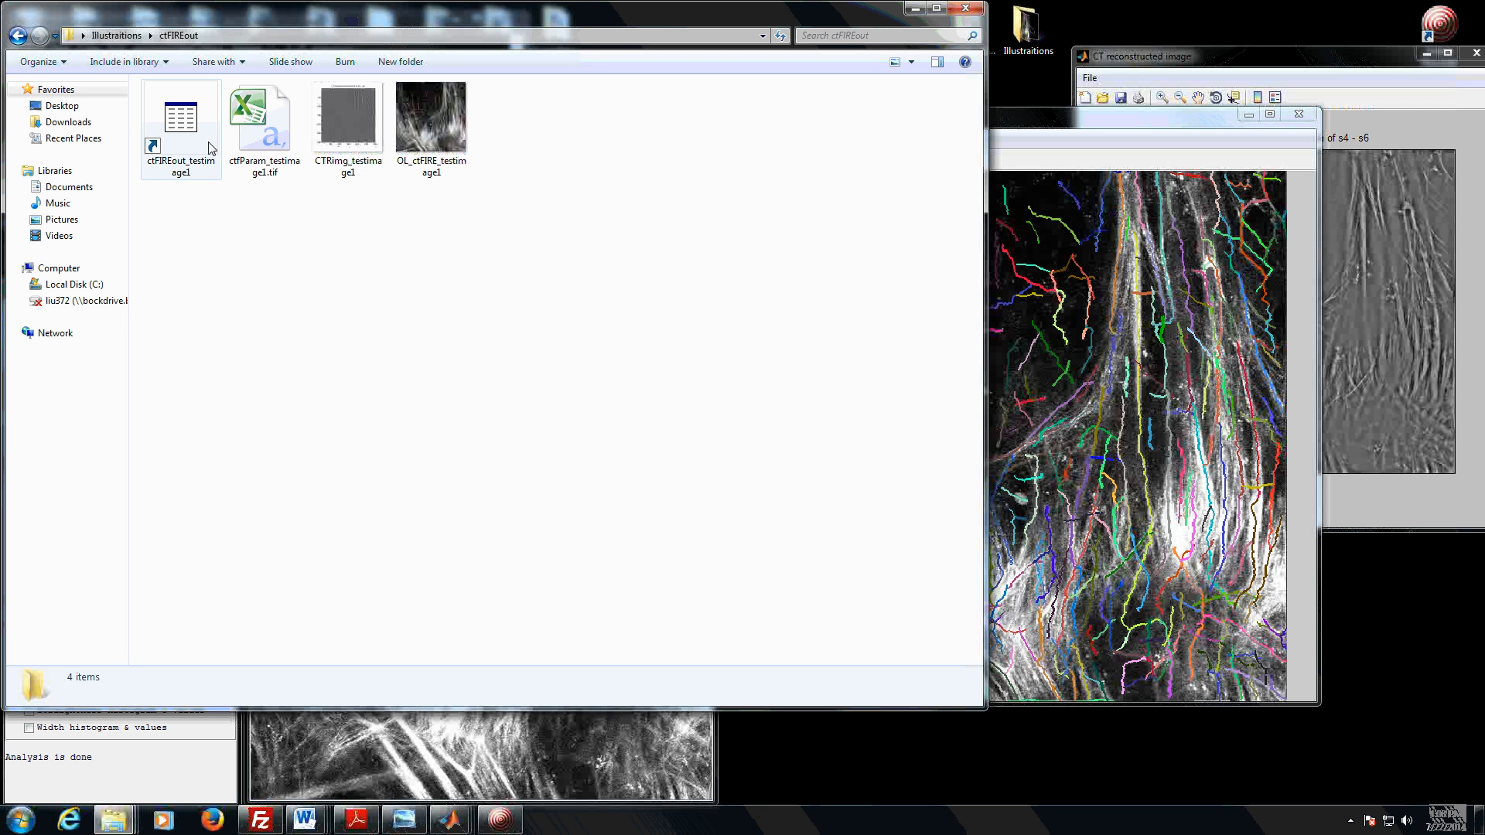
Examine the parameter file, CT reconstructed image and overlaid image in the ctFIREout folder, and minimize the folder window.
{"action": "left_click", "coordinate": [253, 151]}
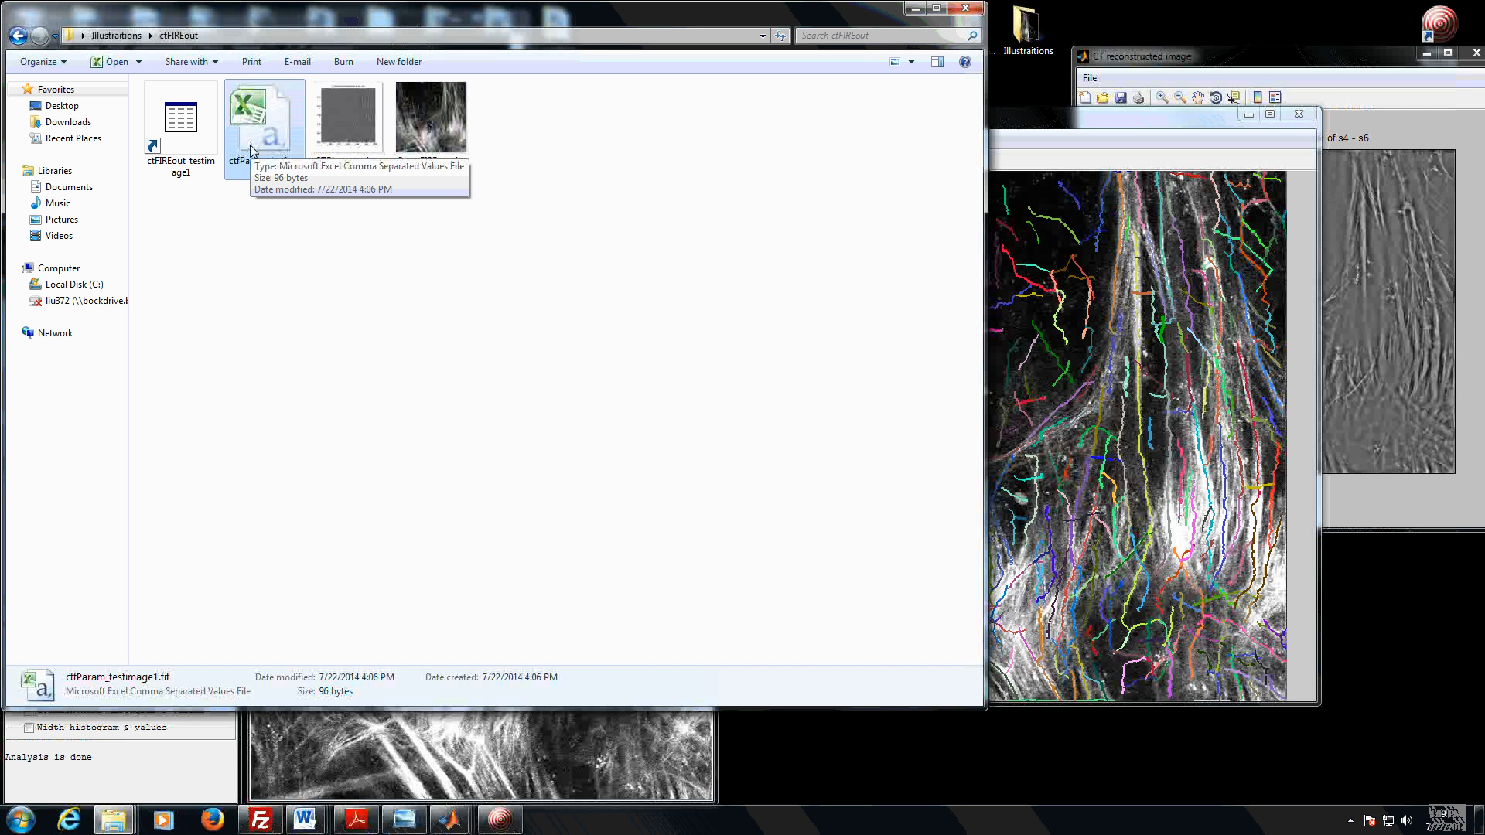
{"action": "left_click", "coordinate": [342, 129]}
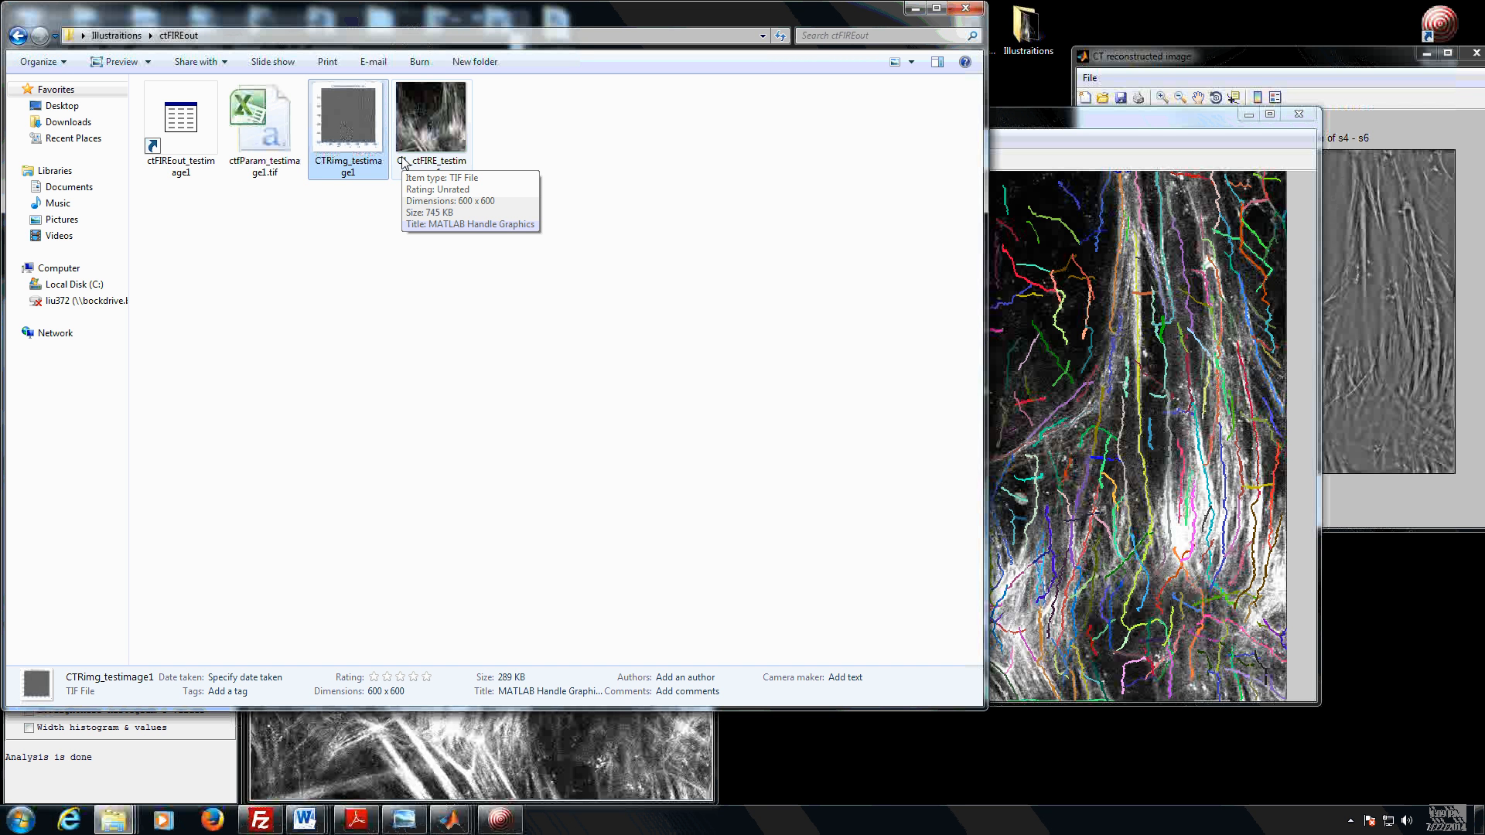
{"action": "left_click", "coordinate": [447, 133]}
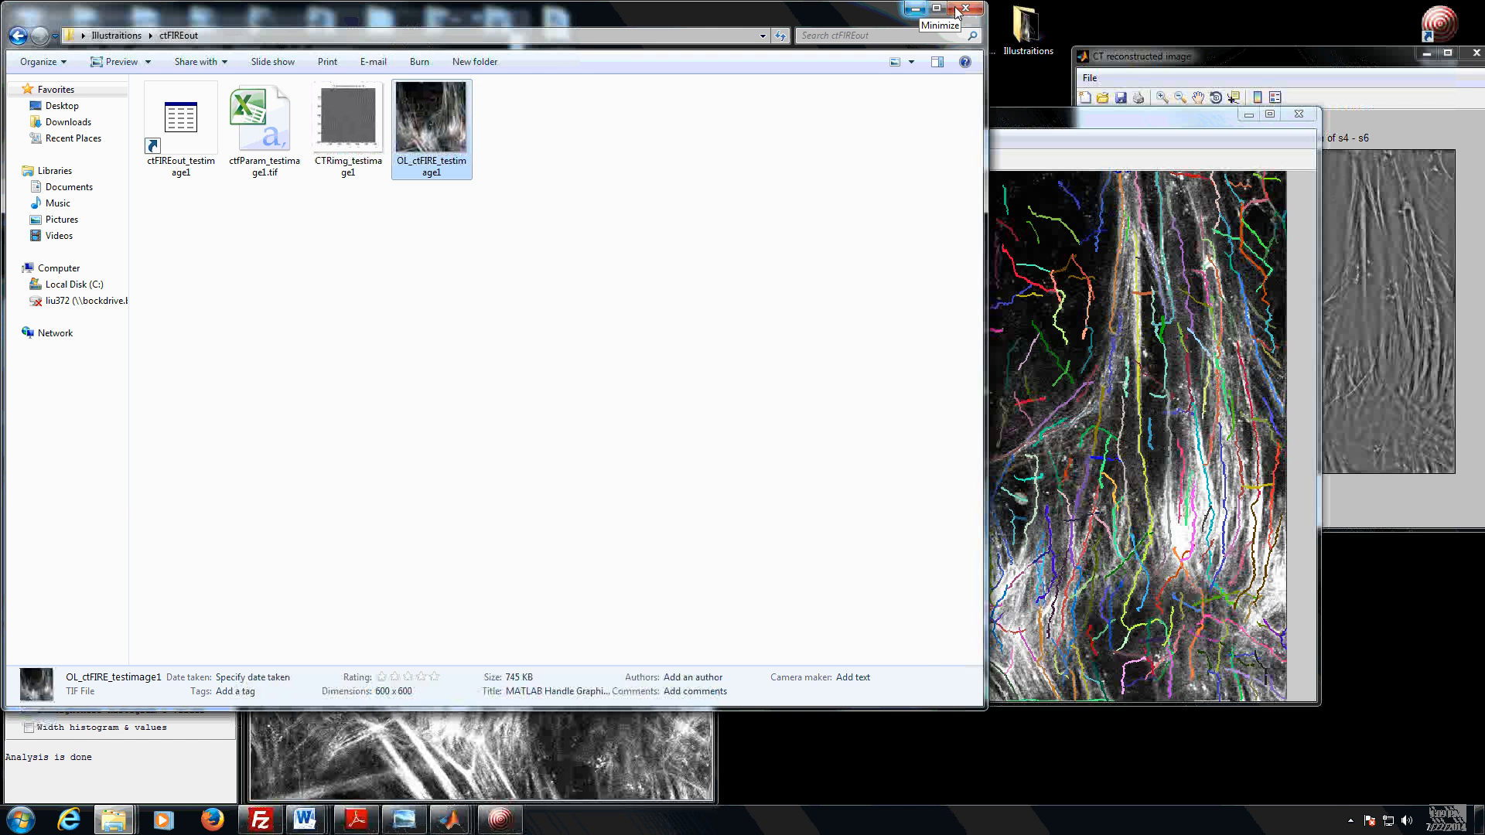
{"action": "left_click", "coordinate": [920, 8]}
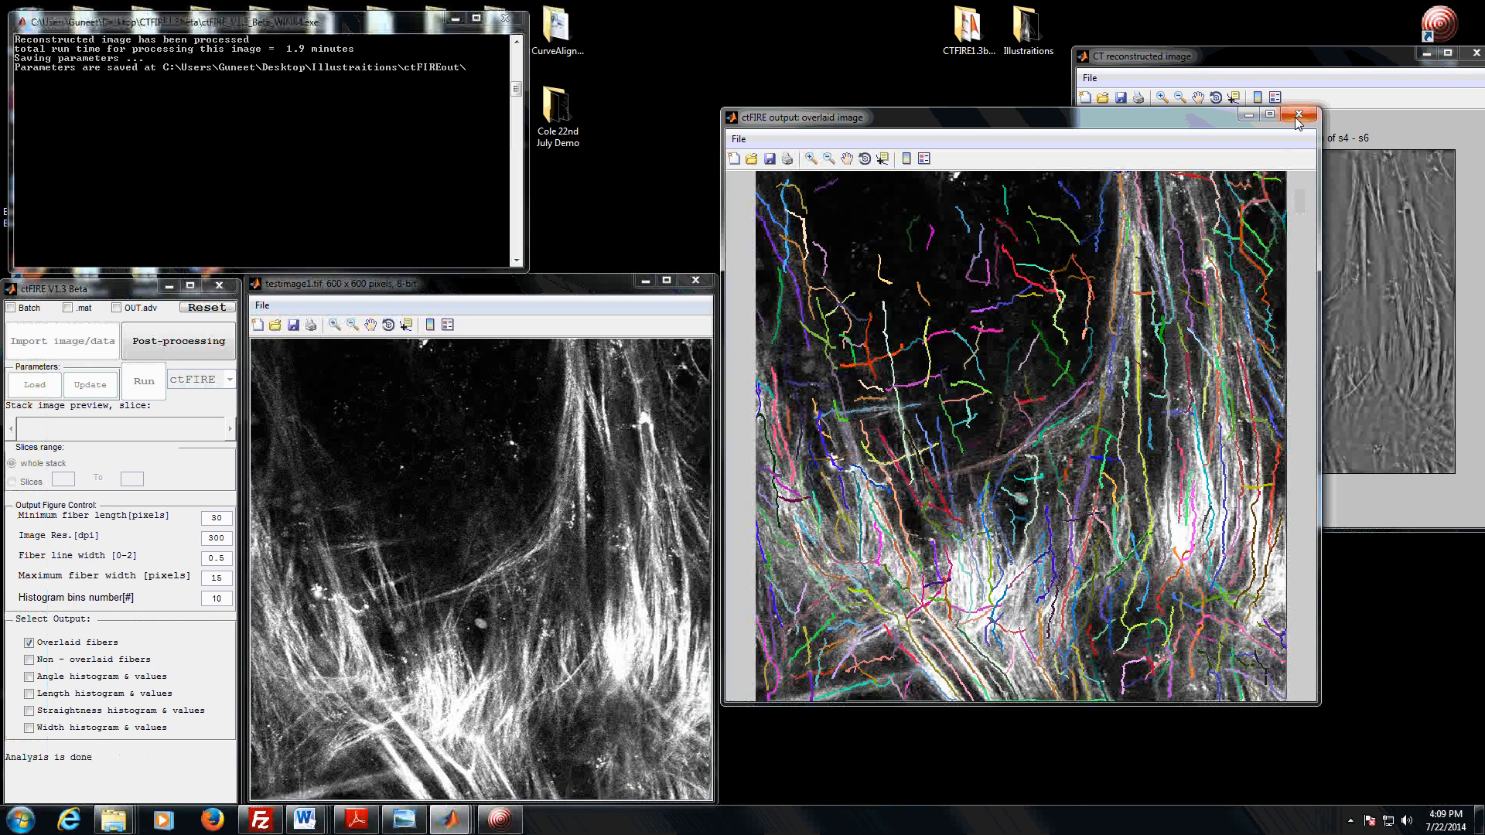
Close the overlaid output, CT reconstructed and testimage1 image windows.
{"action": "left_click", "coordinate": [1298, 114]}
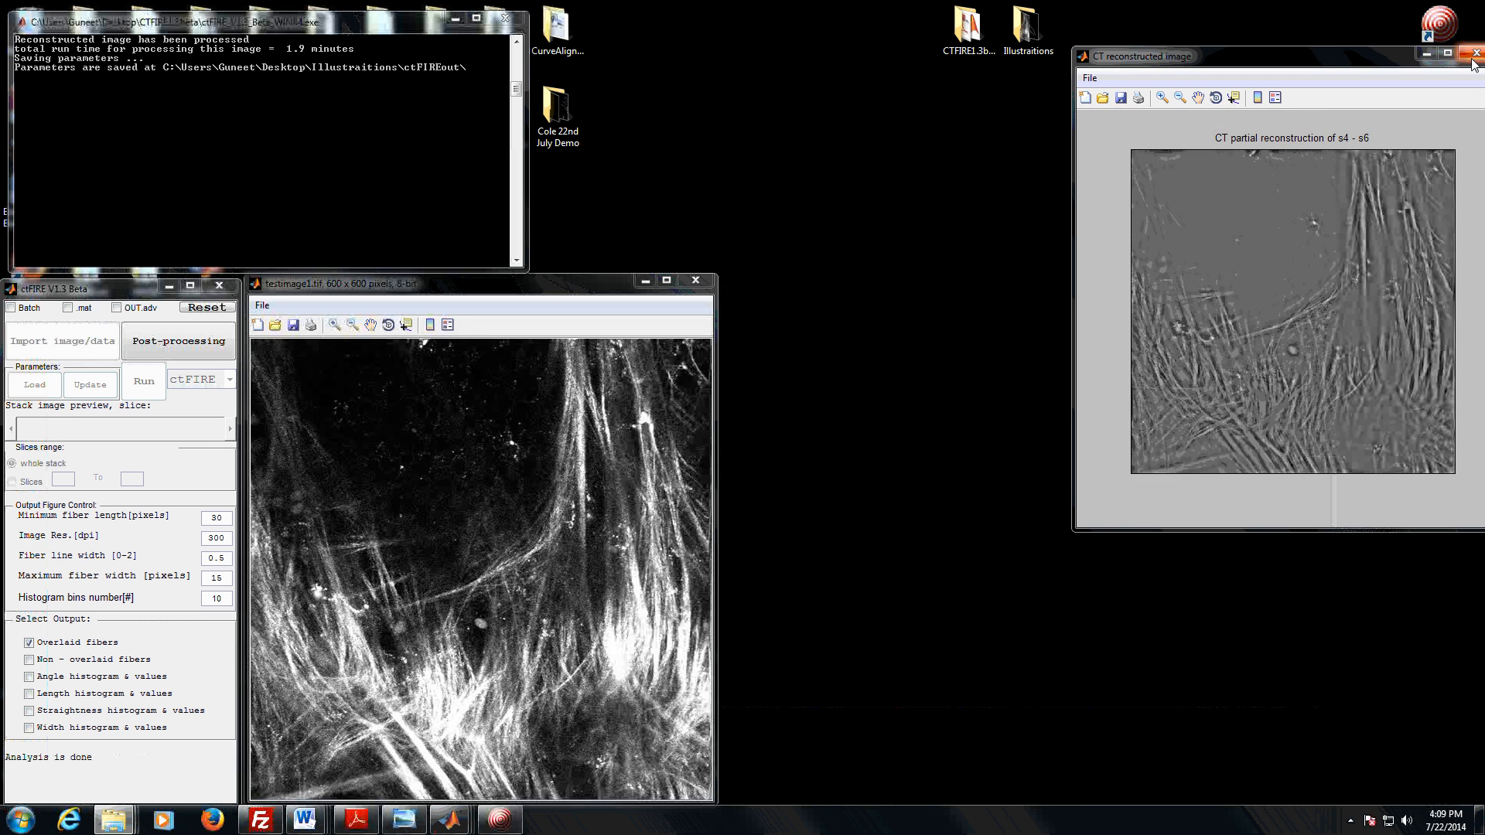
{"action": "left_click", "coordinate": [1475, 52]}
{"action": "left_click", "coordinate": [696, 281]}
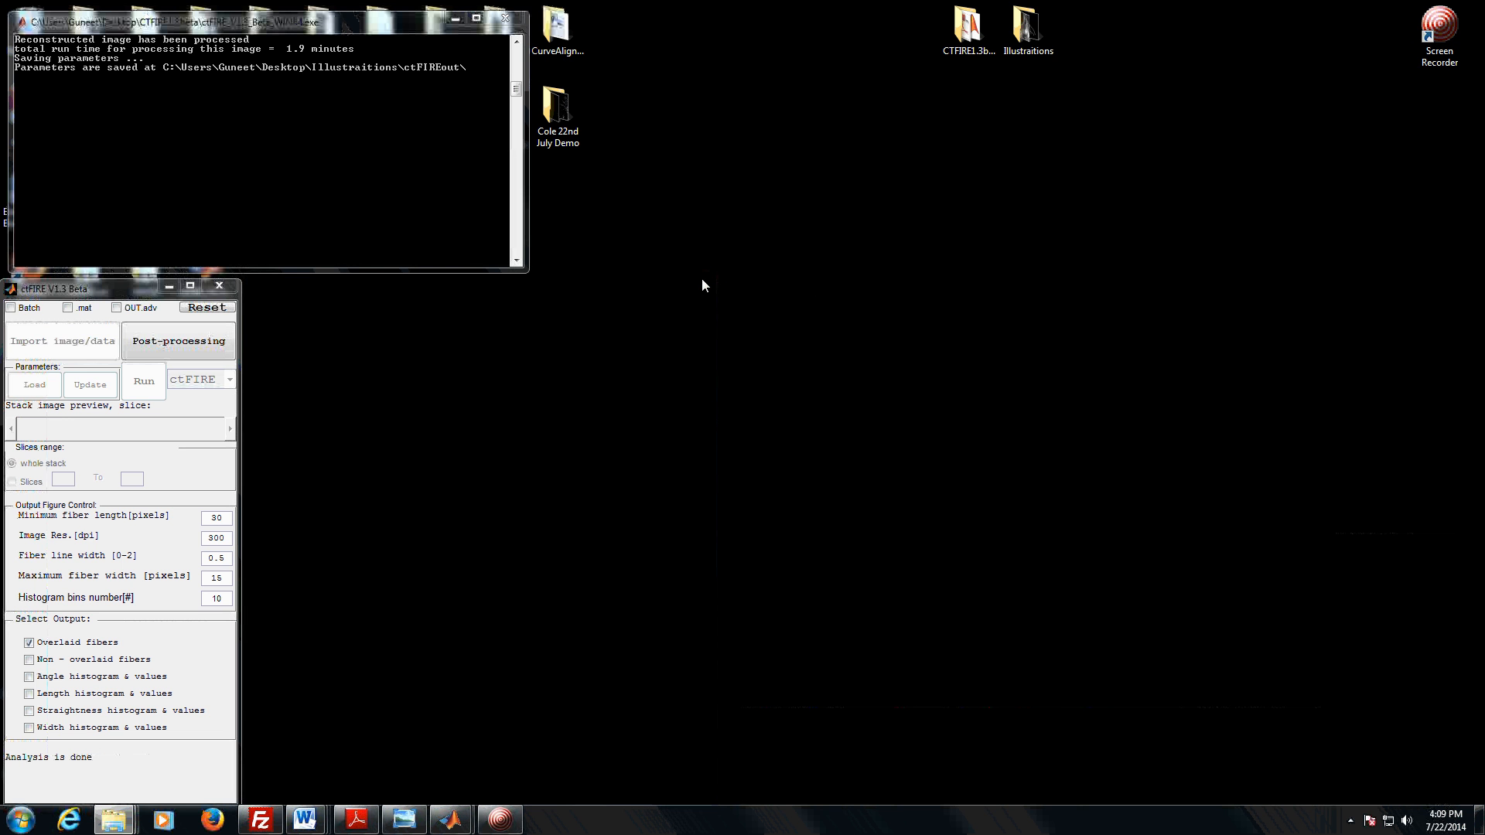
Run post-processing with overlaid fibers off and non-overlaid fibers plus the angle, length, straightness and width histograms and values on.
{"action": "left_click", "coordinate": [143, 341]}
{"action": "left_click", "coordinate": [29, 644]}
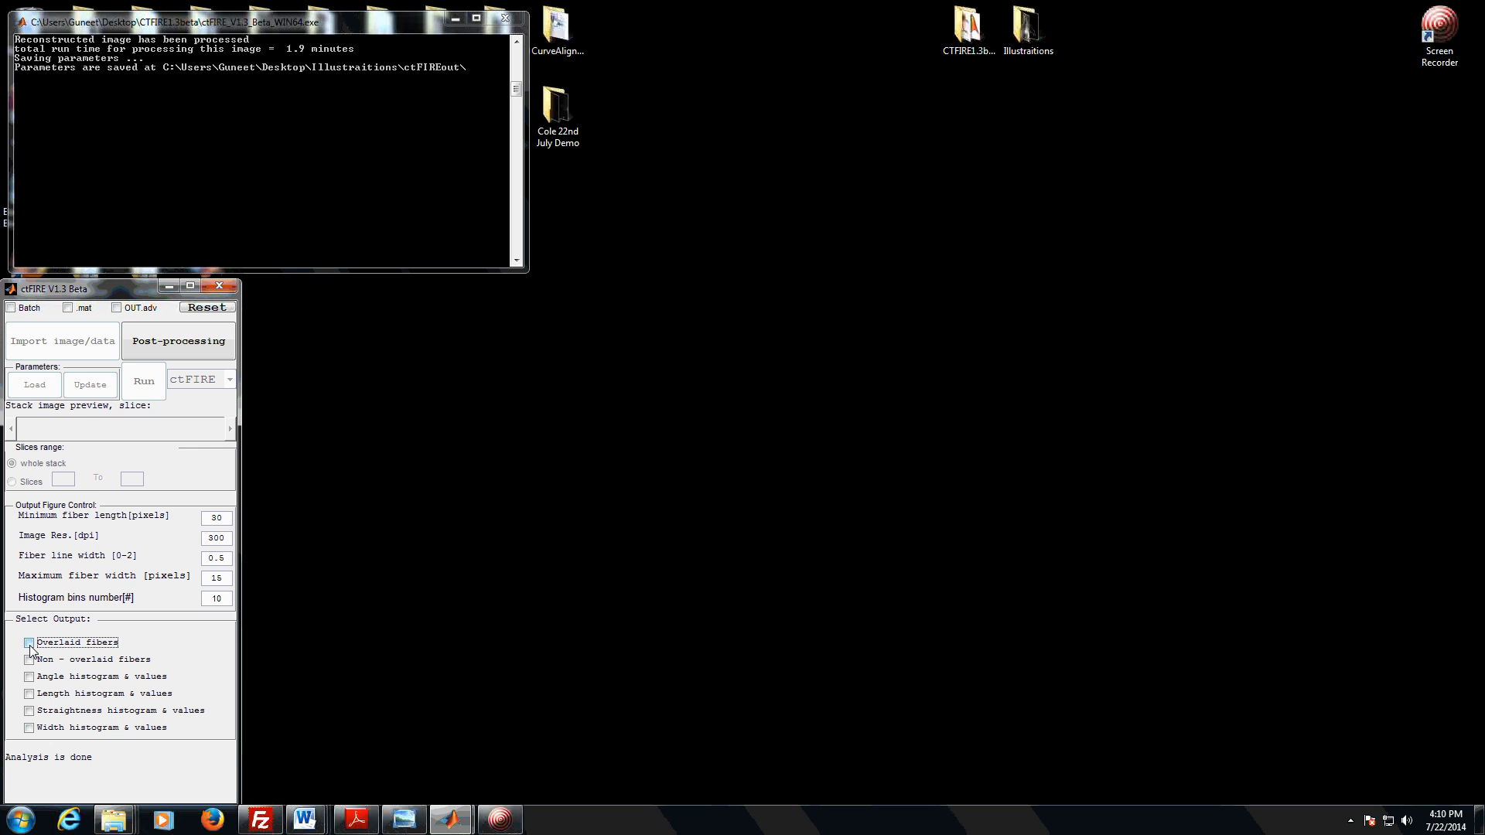
{"action": "left_click", "coordinate": [30, 659]}
{"action": "left_click", "coordinate": [29, 678]}
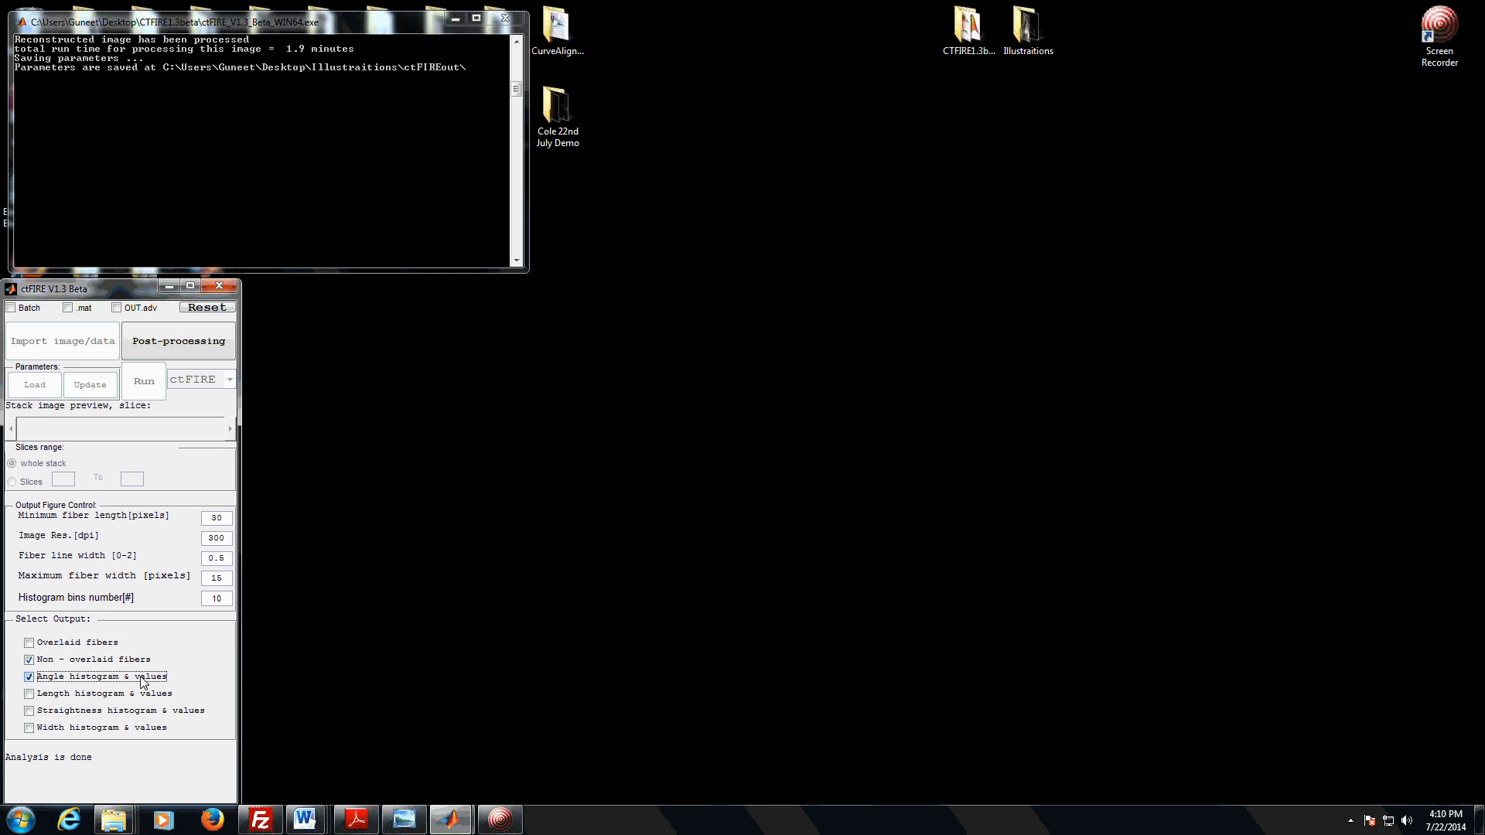
{"action": "left_click", "coordinate": [29, 695]}
{"action": "left_click", "coordinate": [30, 710]}
{"action": "left_click", "coordinate": [30, 729]}
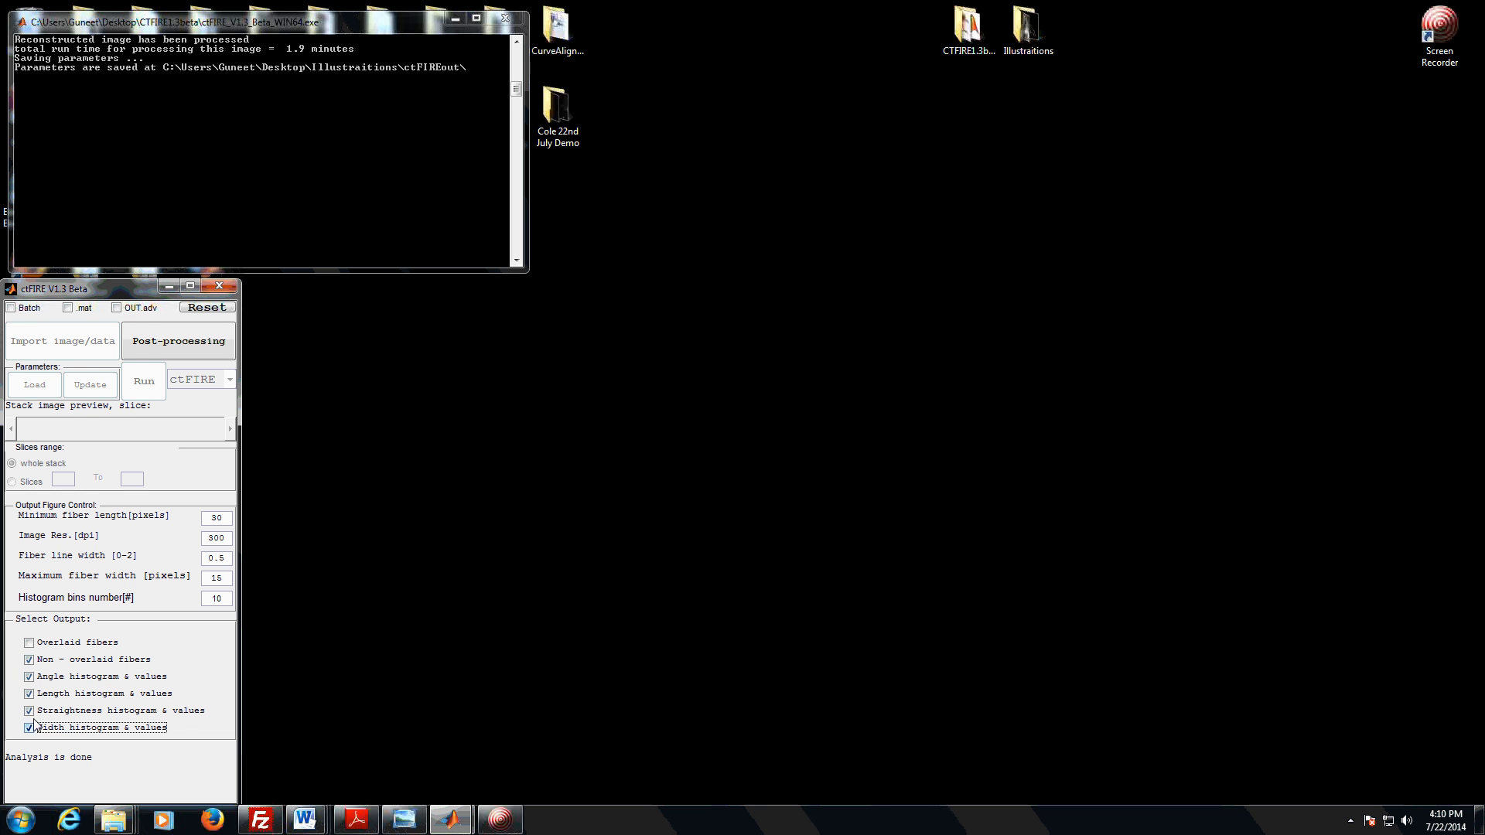
{"action": "left_click", "coordinate": [147, 341]}
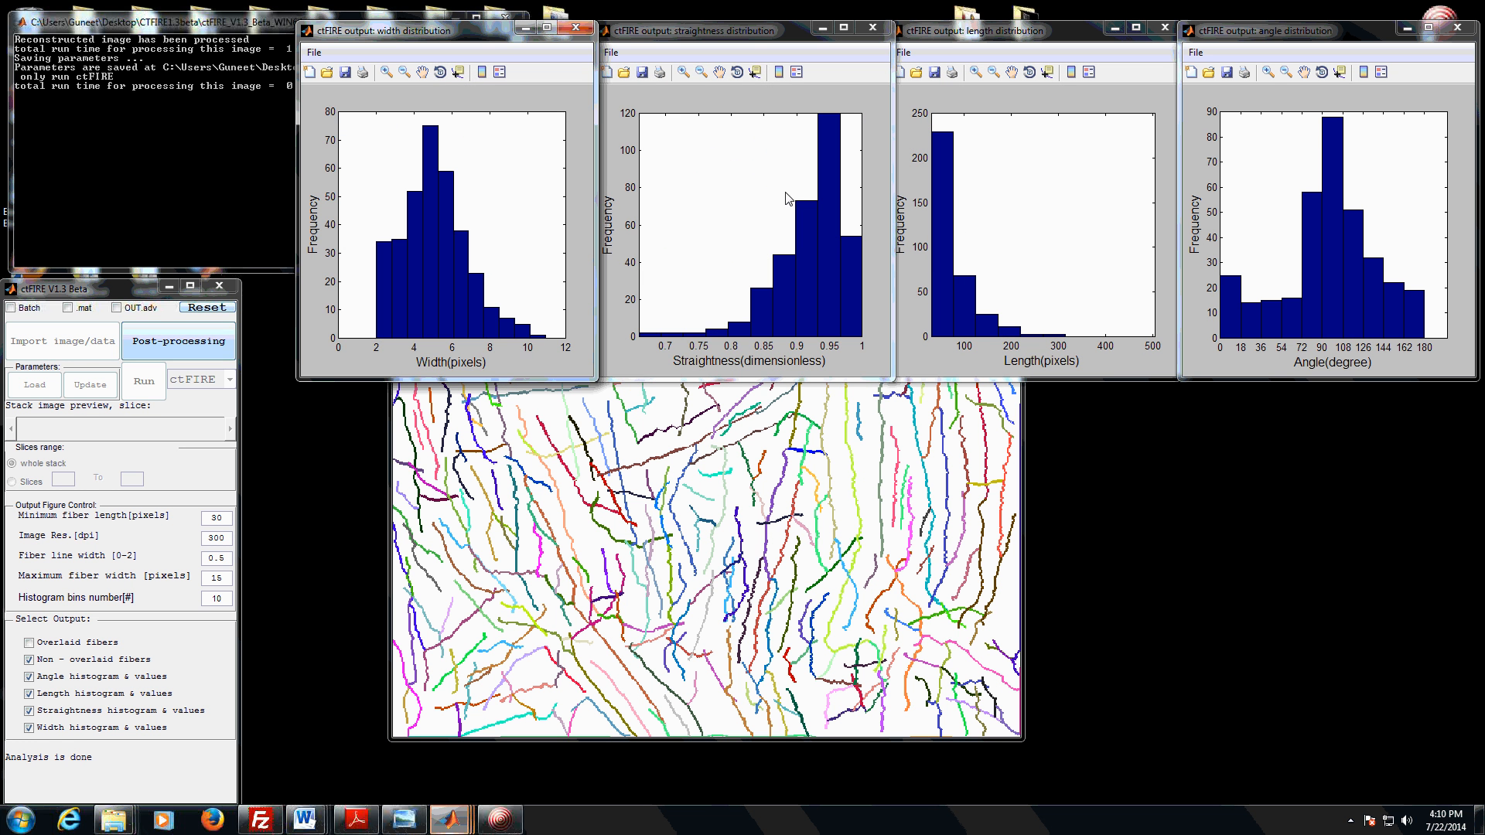
Bring the extracted fibers figure in front of the histogram windows and shift it slightly down to view it.
{"action": "left_click", "coordinate": [766, 433]}
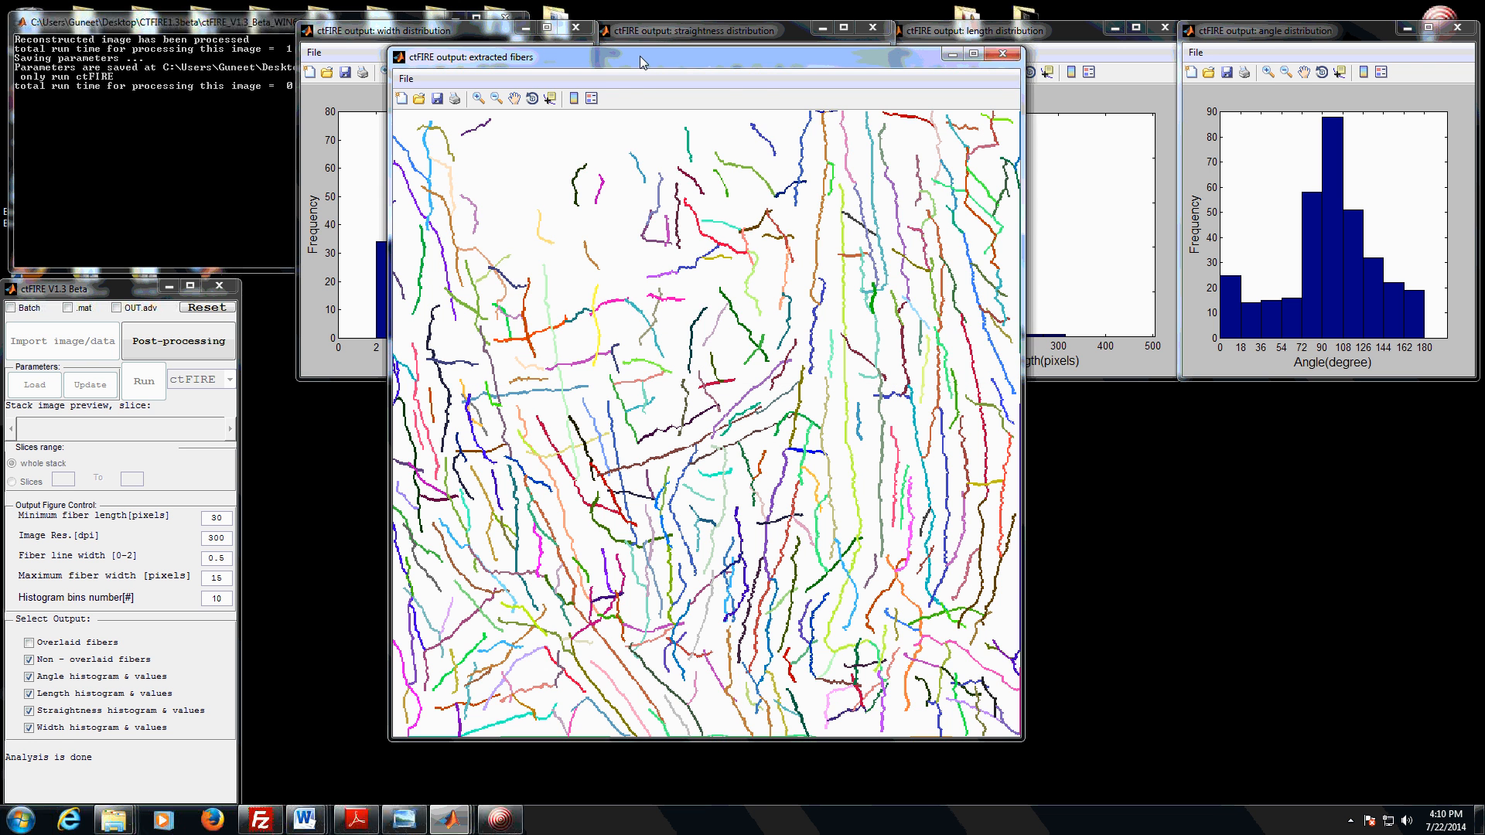
{"action": "left_click_drag", "start_coordinate": [639, 60], "coordinate": [655, 91]}
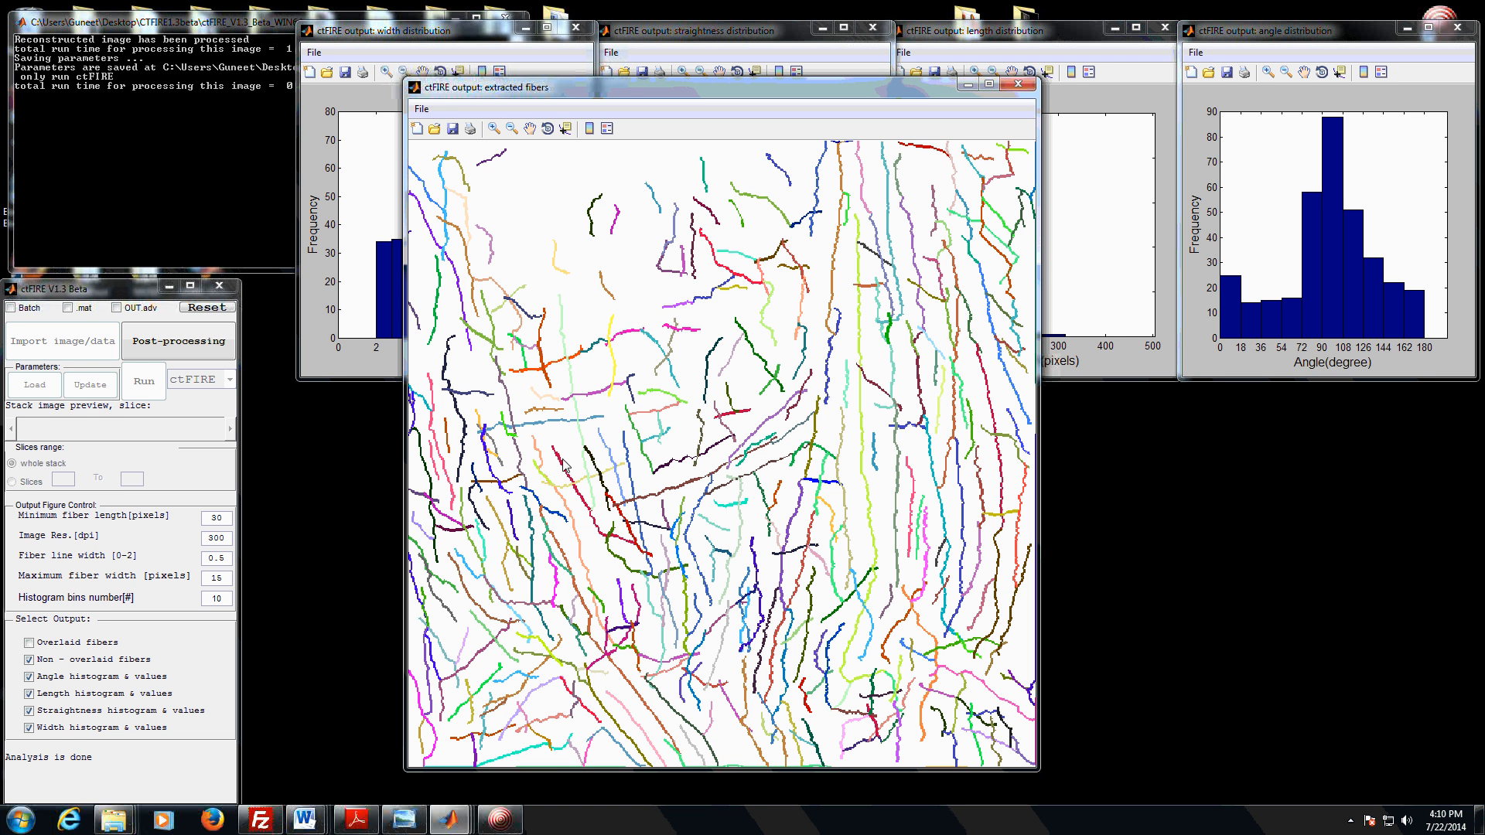
Minimize the extracted fibers figure to view the four histograms, and highlight the histogram bins number value.
{"action": "left_click", "coordinate": [967, 86]}
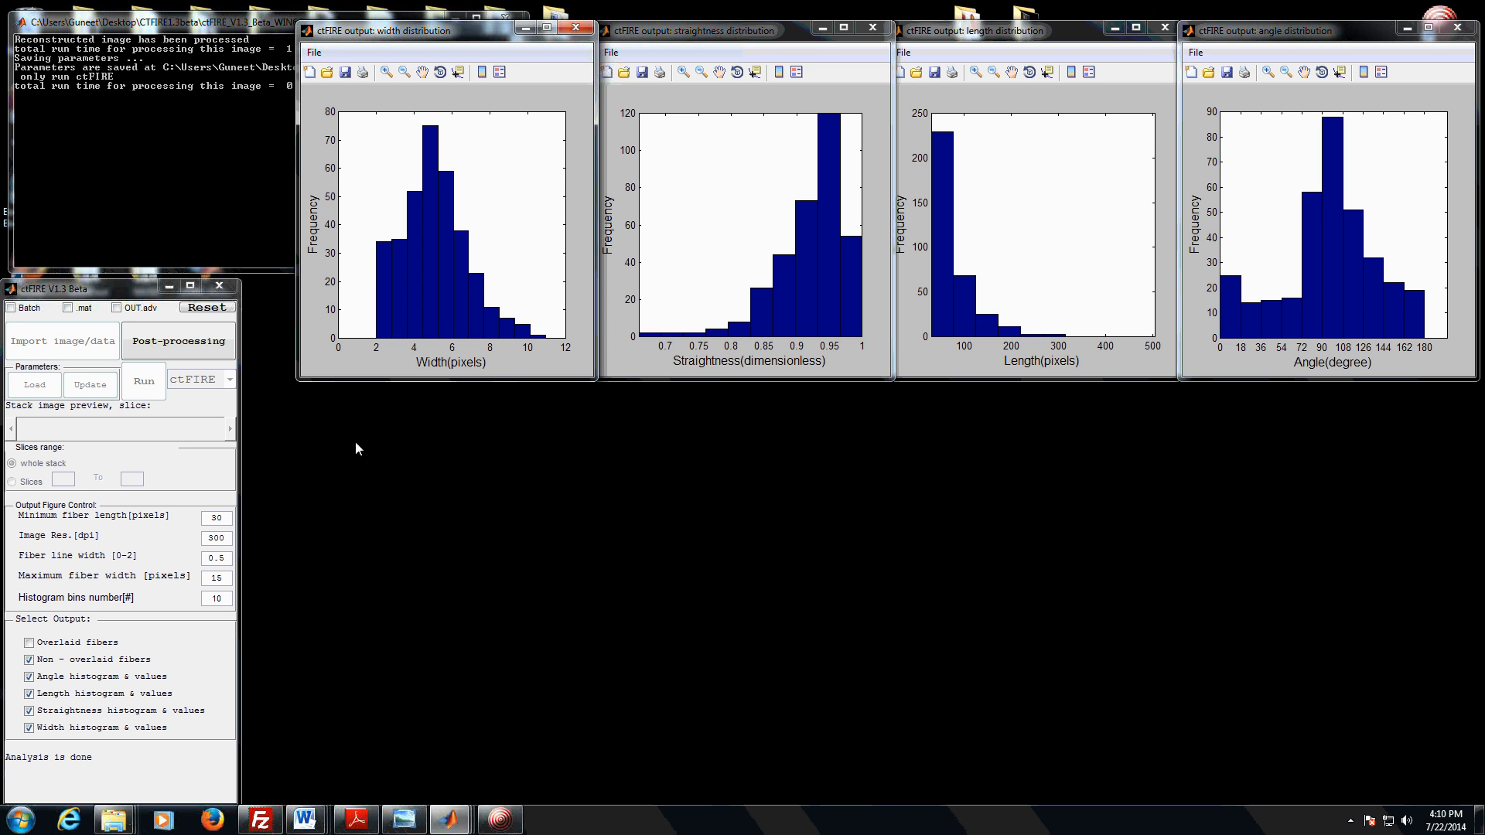
{"action": "left_click_drag", "start_coordinate": [223, 600], "coordinate": [212, 599]}
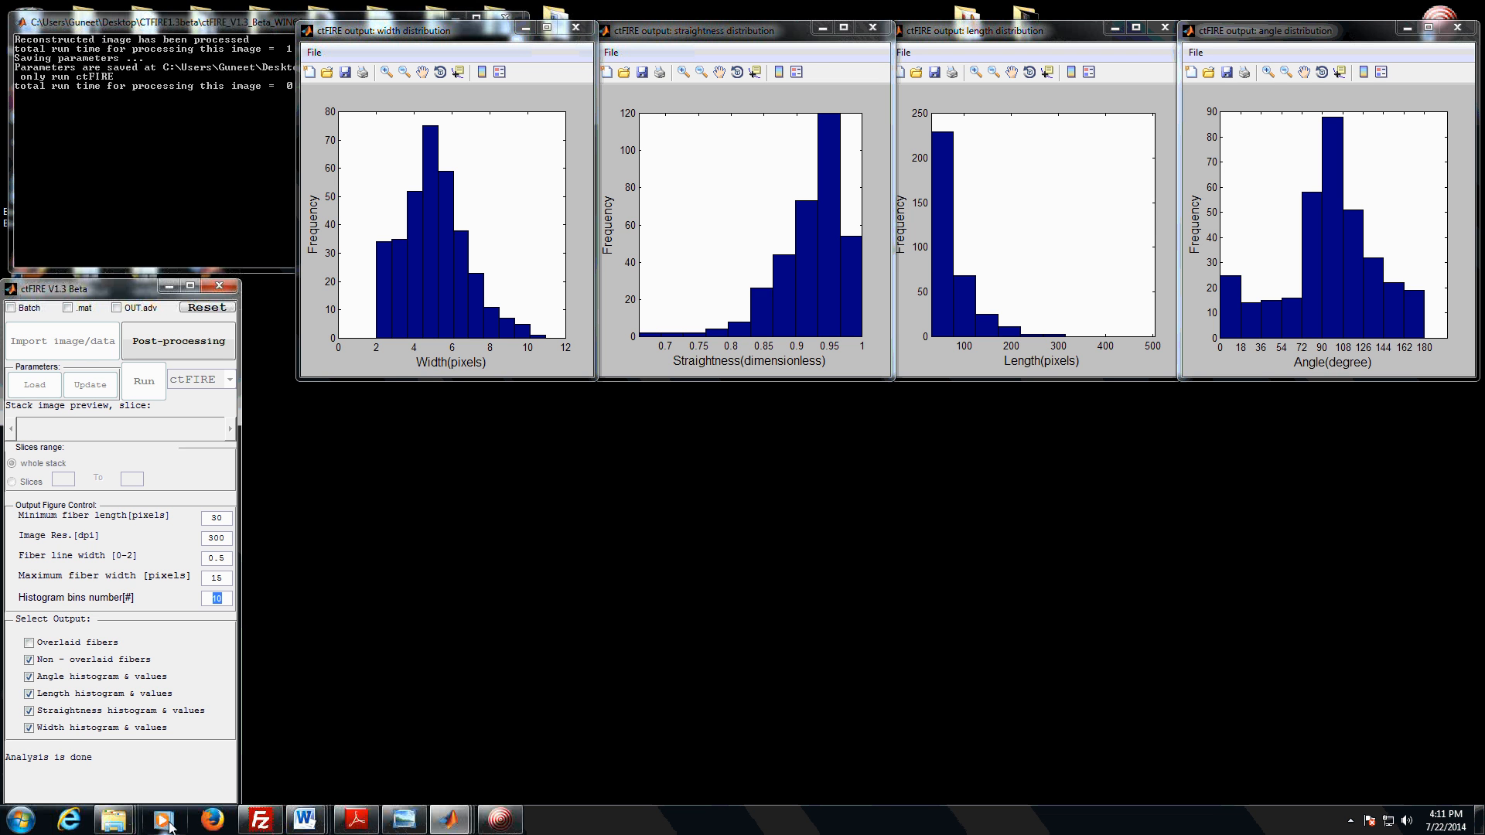
Bring up the ctFIREout folder and select the non-overlaid fibers image, followed by the angle, length, straightness and width histogram files together.
{"action": "left_click", "coordinate": [113, 820]}
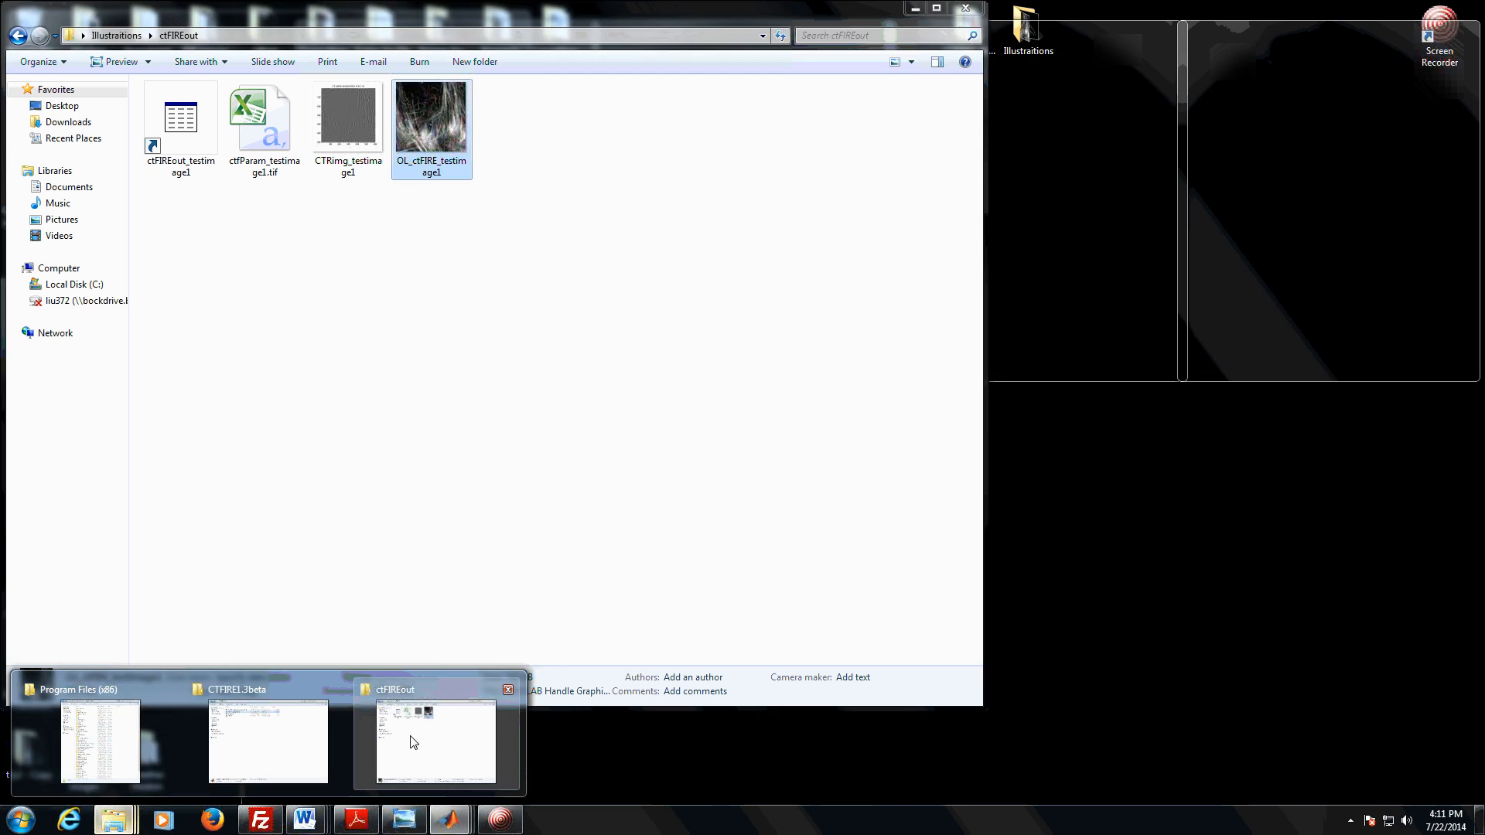
{"action": "left_click", "coordinate": [409, 735]}
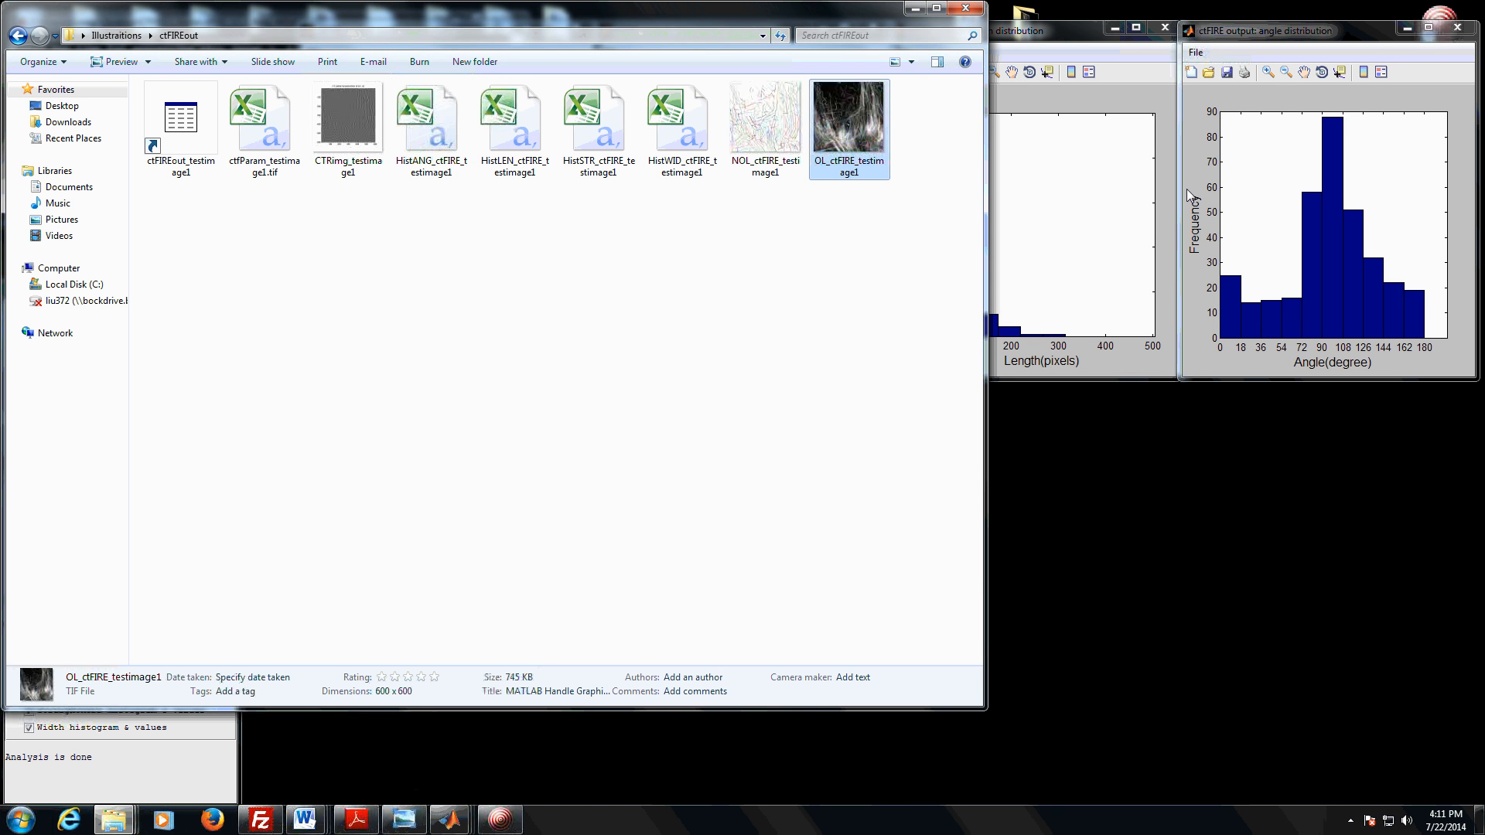
{"action": "left_click", "coordinate": [764, 113]}
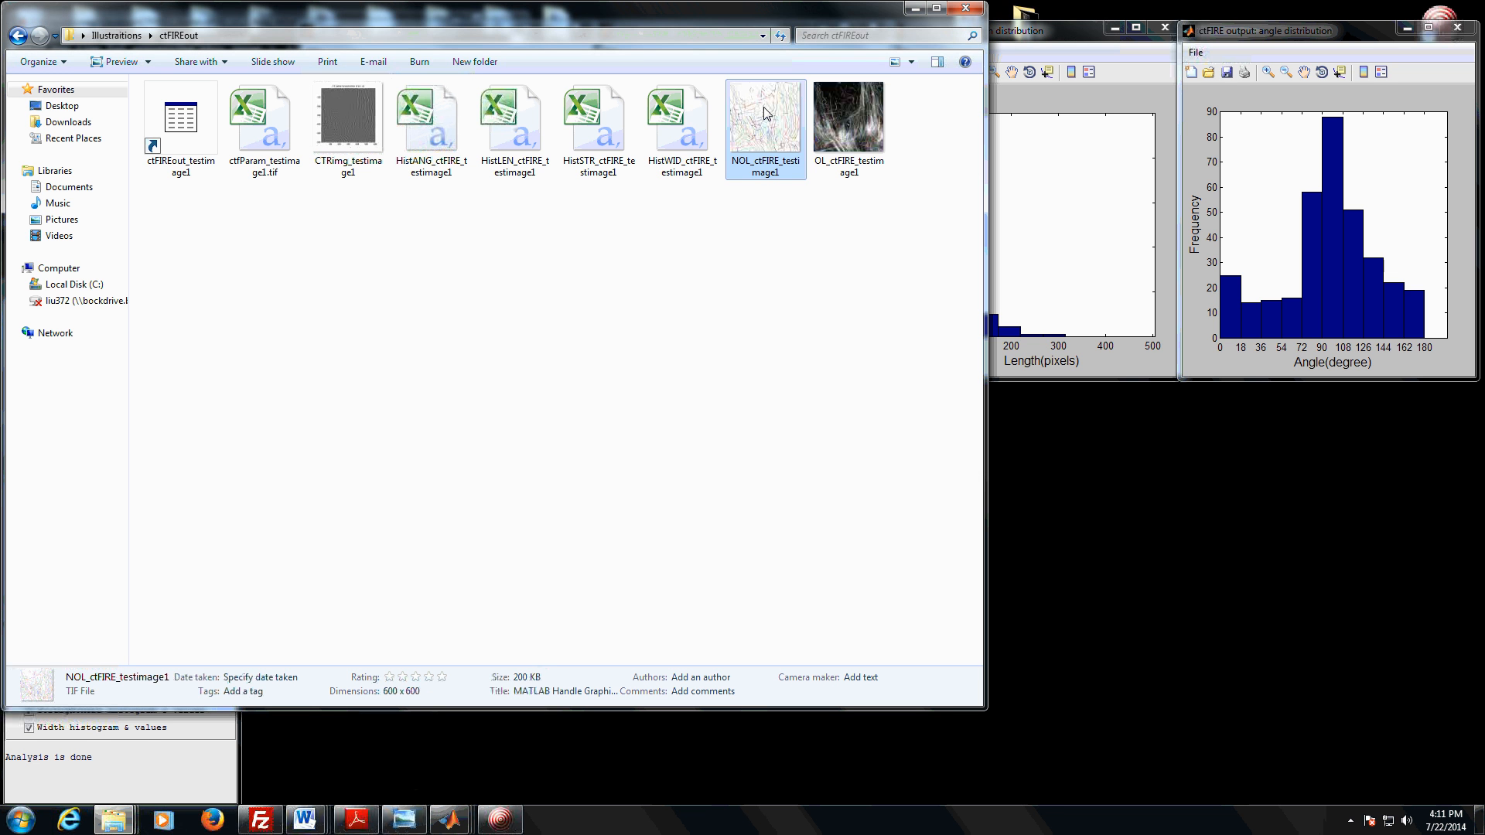
{"action": "left_click", "coordinate": [458, 142]}
{"action": "left_click", "coordinate": [538, 151], "text": "ctrl"}
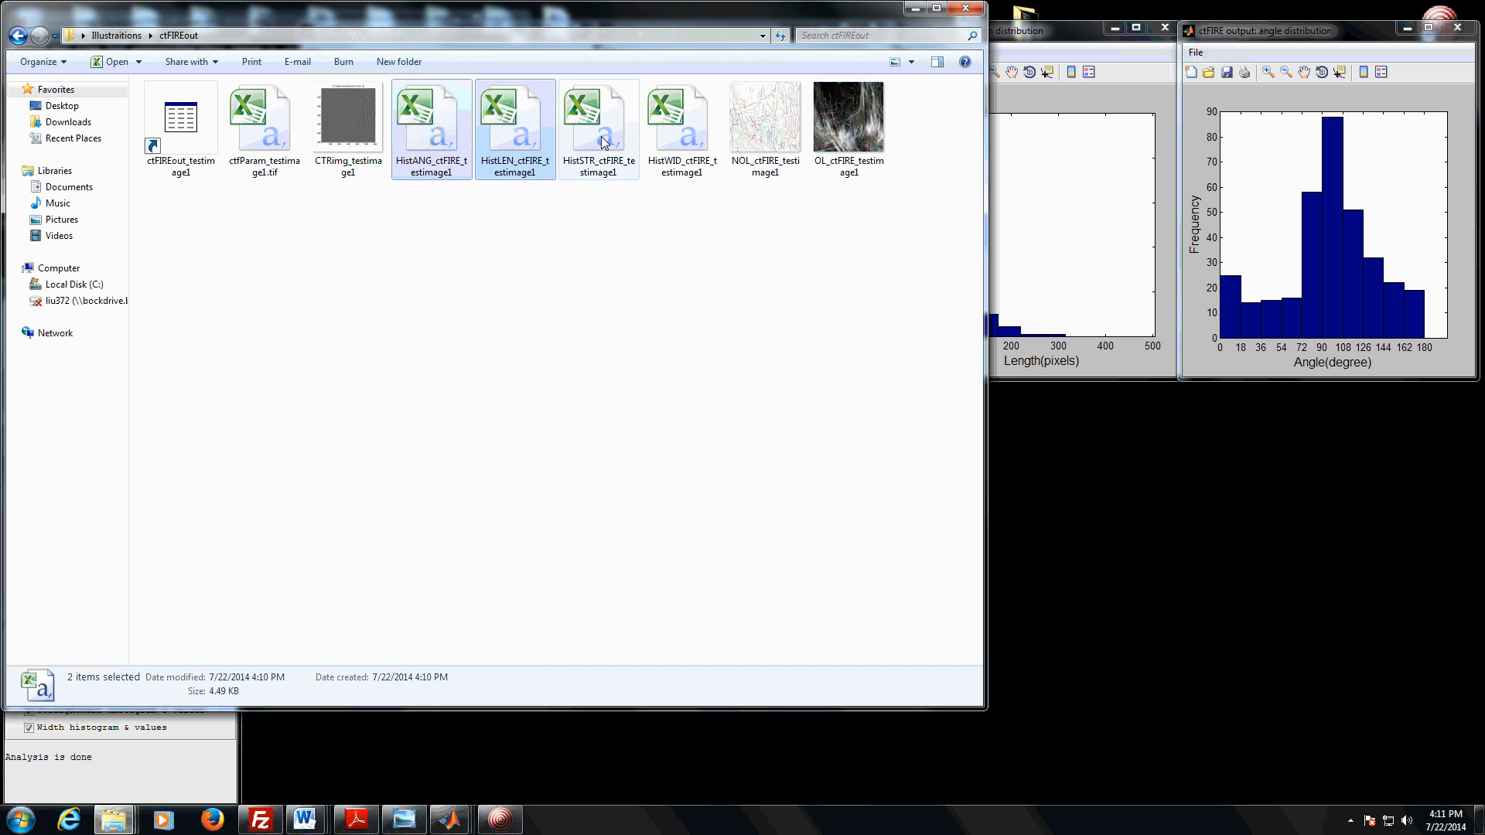
{"action": "left_click", "coordinate": [600, 138], "text": "ctrl"}
{"action": "left_click", "coordinate": [672, 131], "text": "ctrl"}
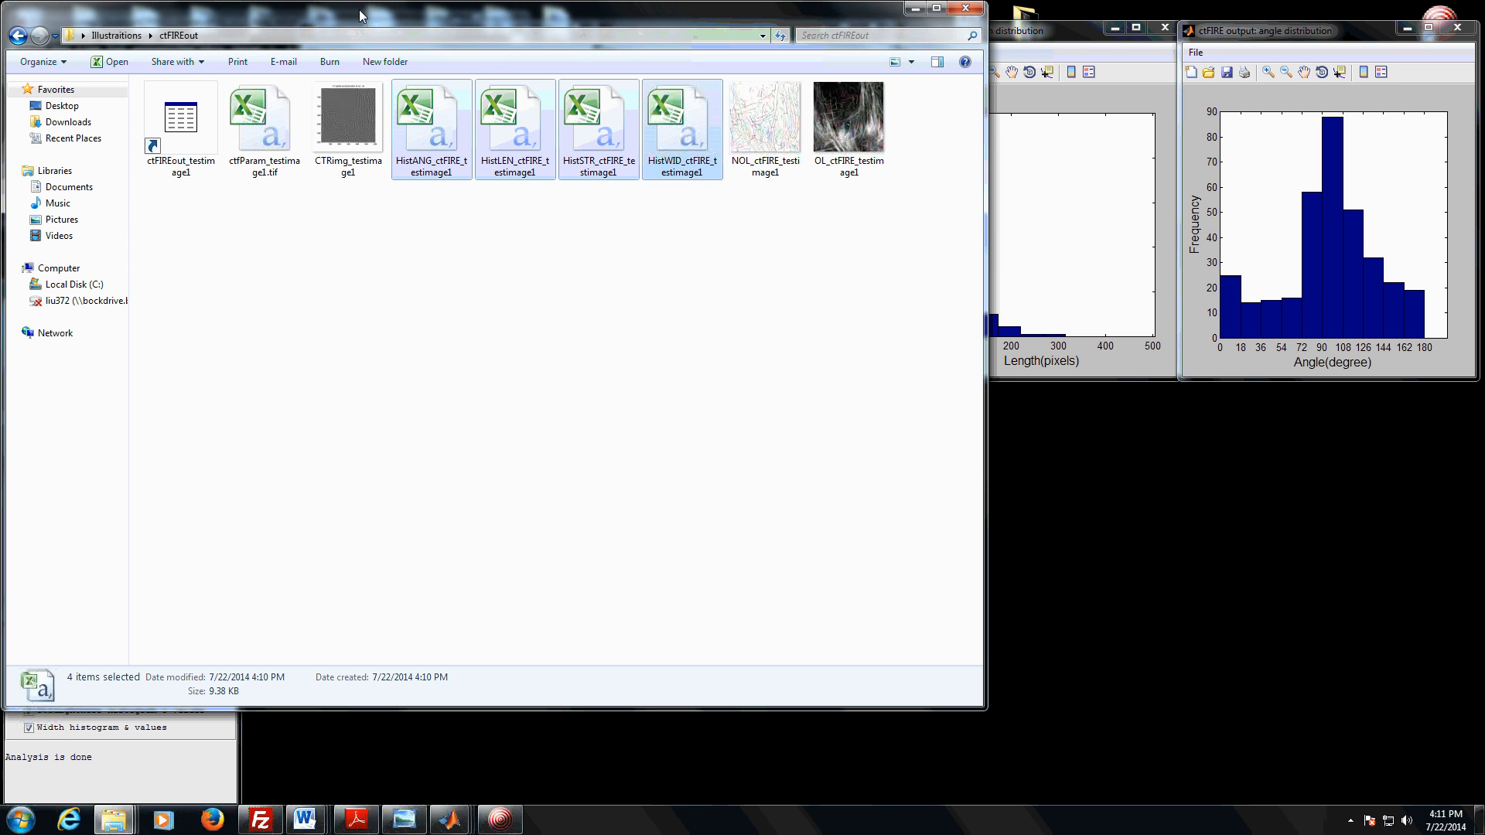
Move the ctFIREout folder window clear of the ctFIRE panel, select each histogram values file in turn, and minimize the folder.
{"action": "left_click_drag", "start_coordinate": [359, 9], "coordinate": [660, 52]}
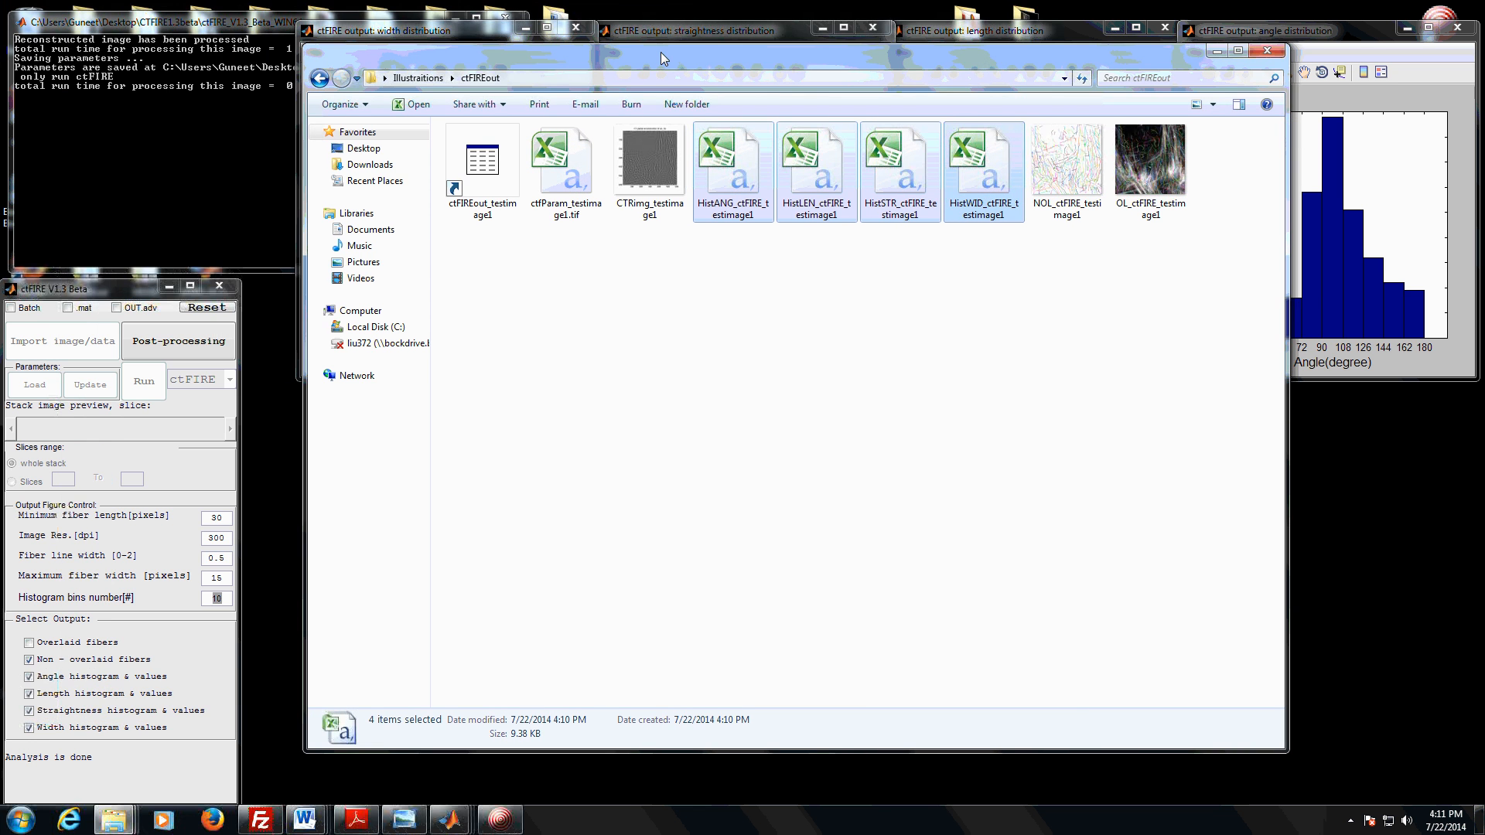
{"action": "left_click", "coordinate": [719, 203]}
{"action": "left_click", "coordinate": [816, 181]}
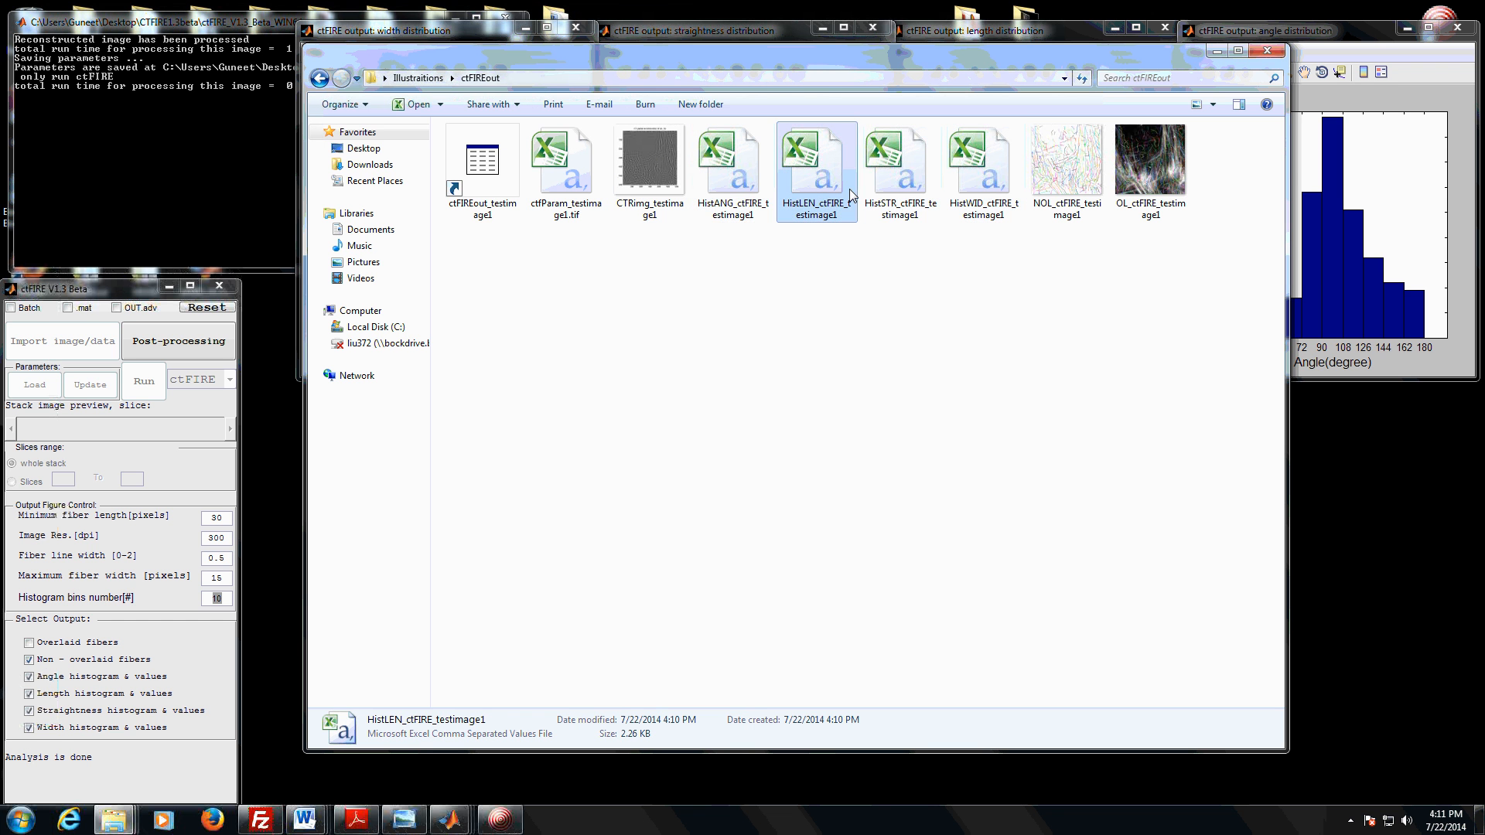
{"action": "left_click", "coordinate": [910, 199]}
{"action": "left_click", "coordinate": [972, 207]}
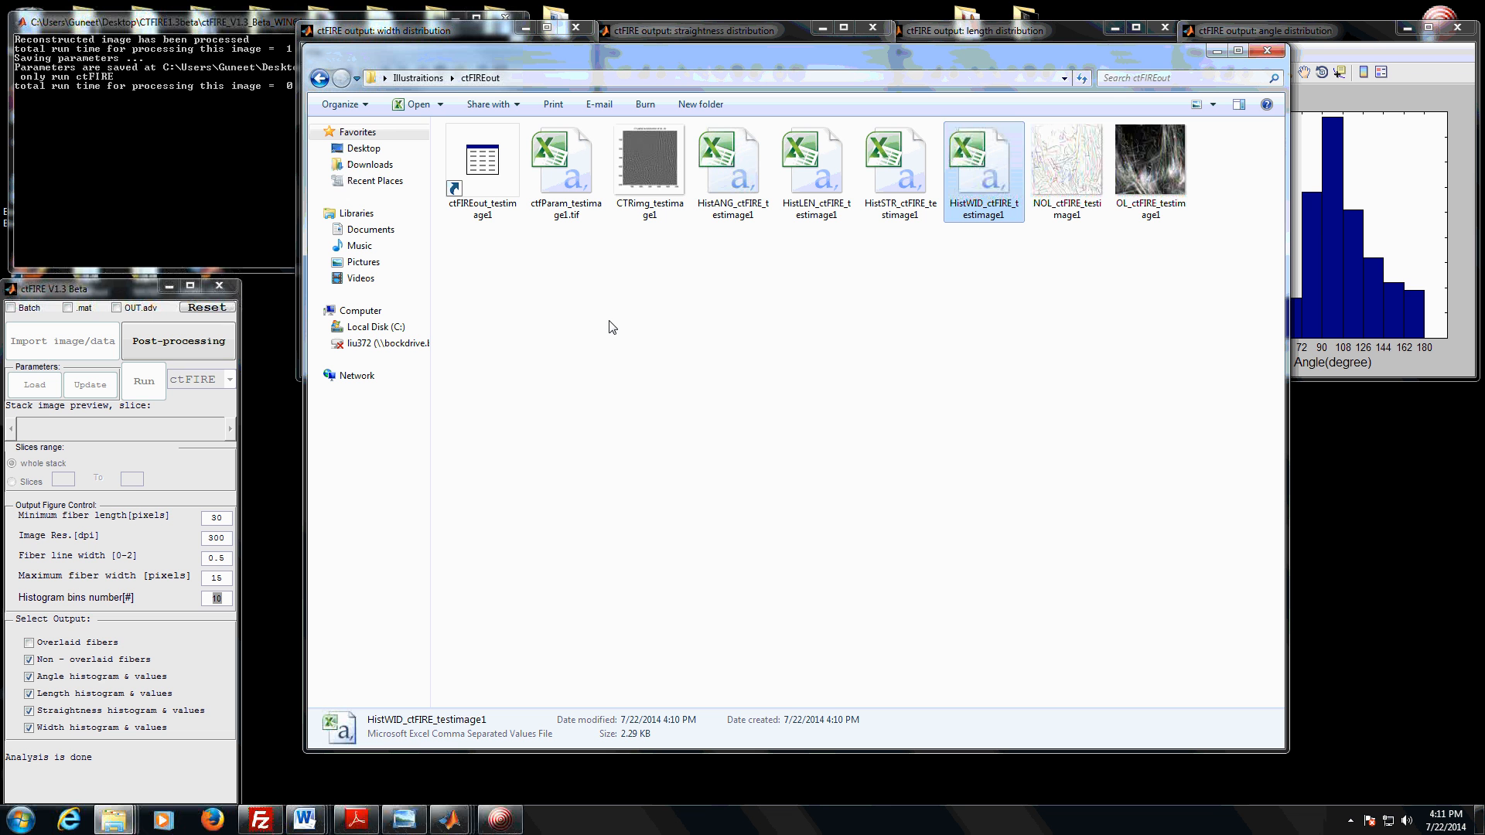
{"action": "left_click", "coordinate": [1215, 51]}
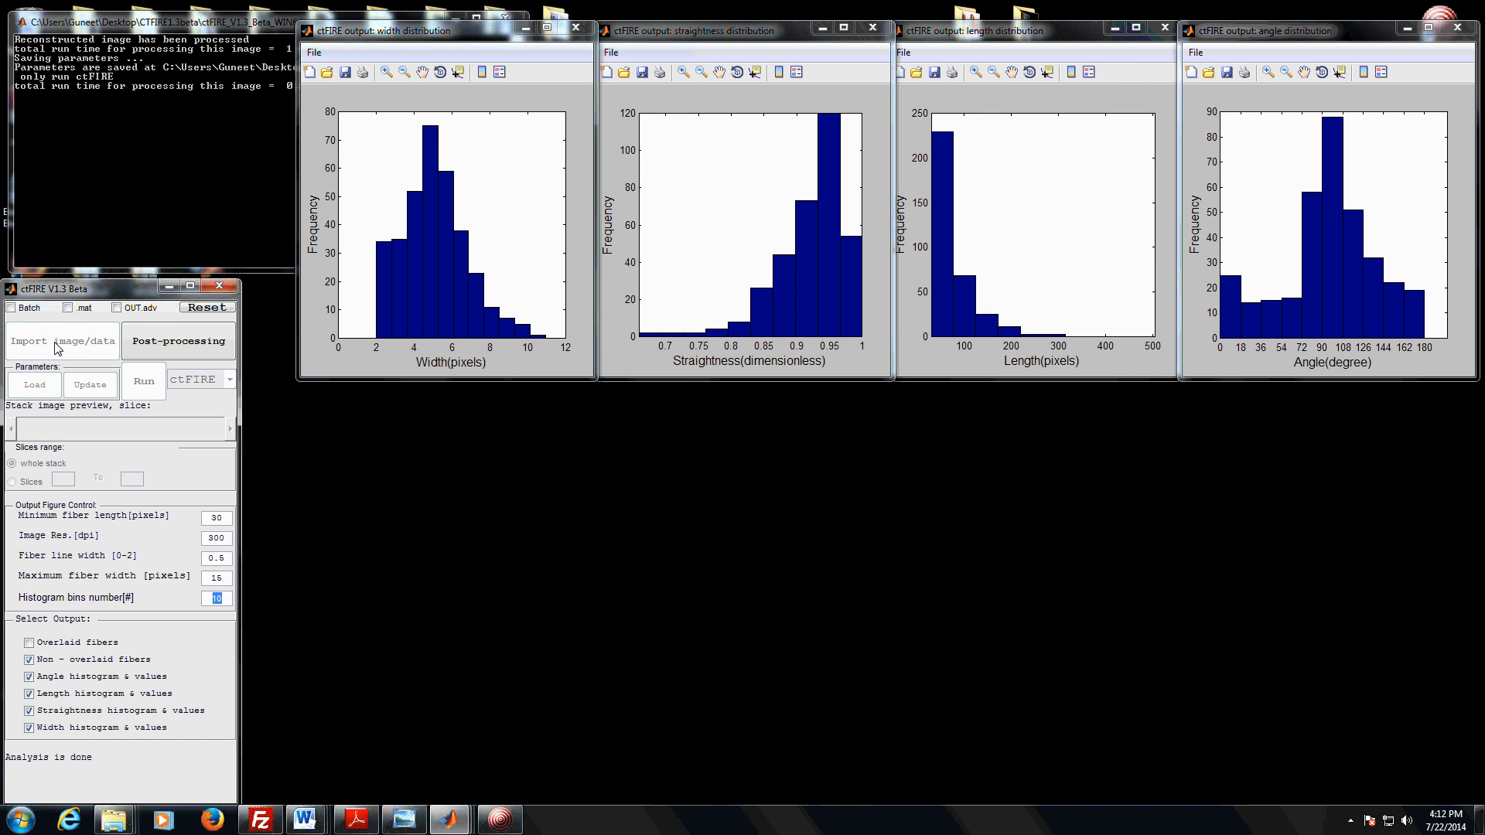
Enable OUT.adv, run post-processing to open the Analysis Module, and place its window beside the ctFIRE panel.
{"action": "left_click", "coordinate": [117, 308]}
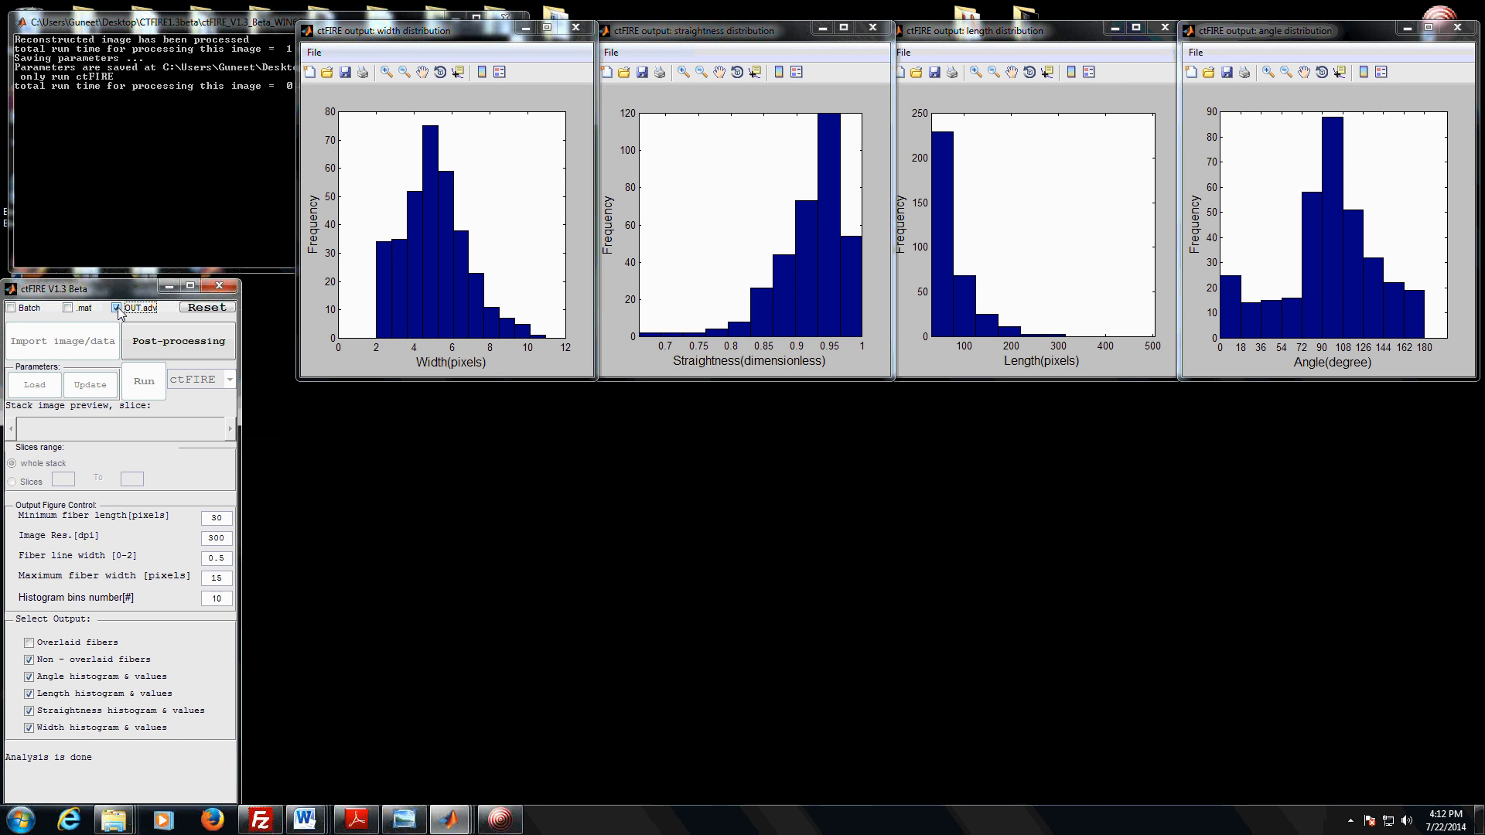
{"action": "left_click", "coordinate": [157, 352]}
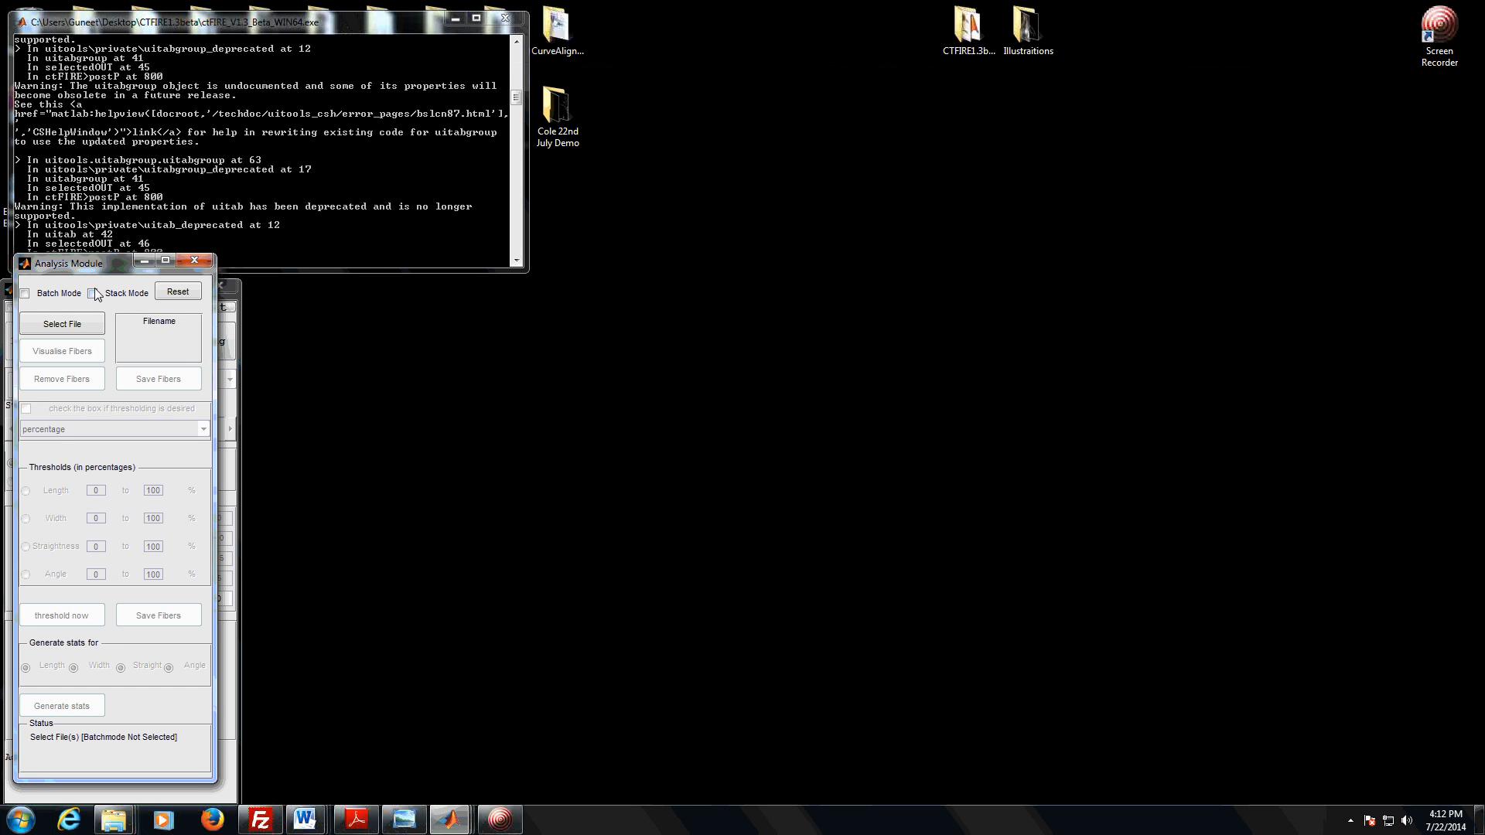
{"action": "left_click_drag", "start_coordinate": [81, 266], "coordinate": [312, 286]}
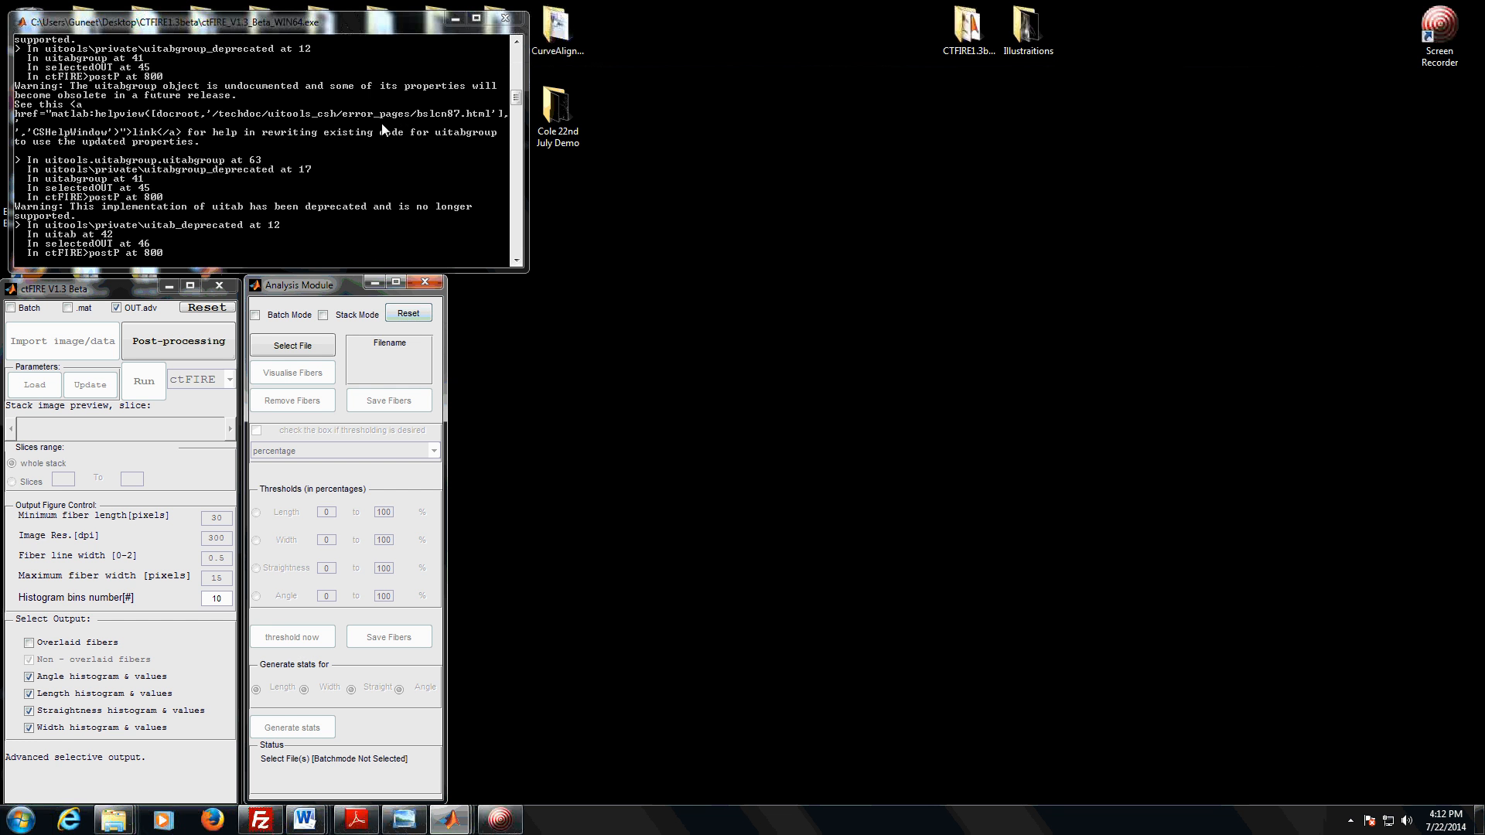
Close the Analysis Module and reset ctFIRE to its initial state.
{"action": "left_click", "coordinate": [427, 284]}
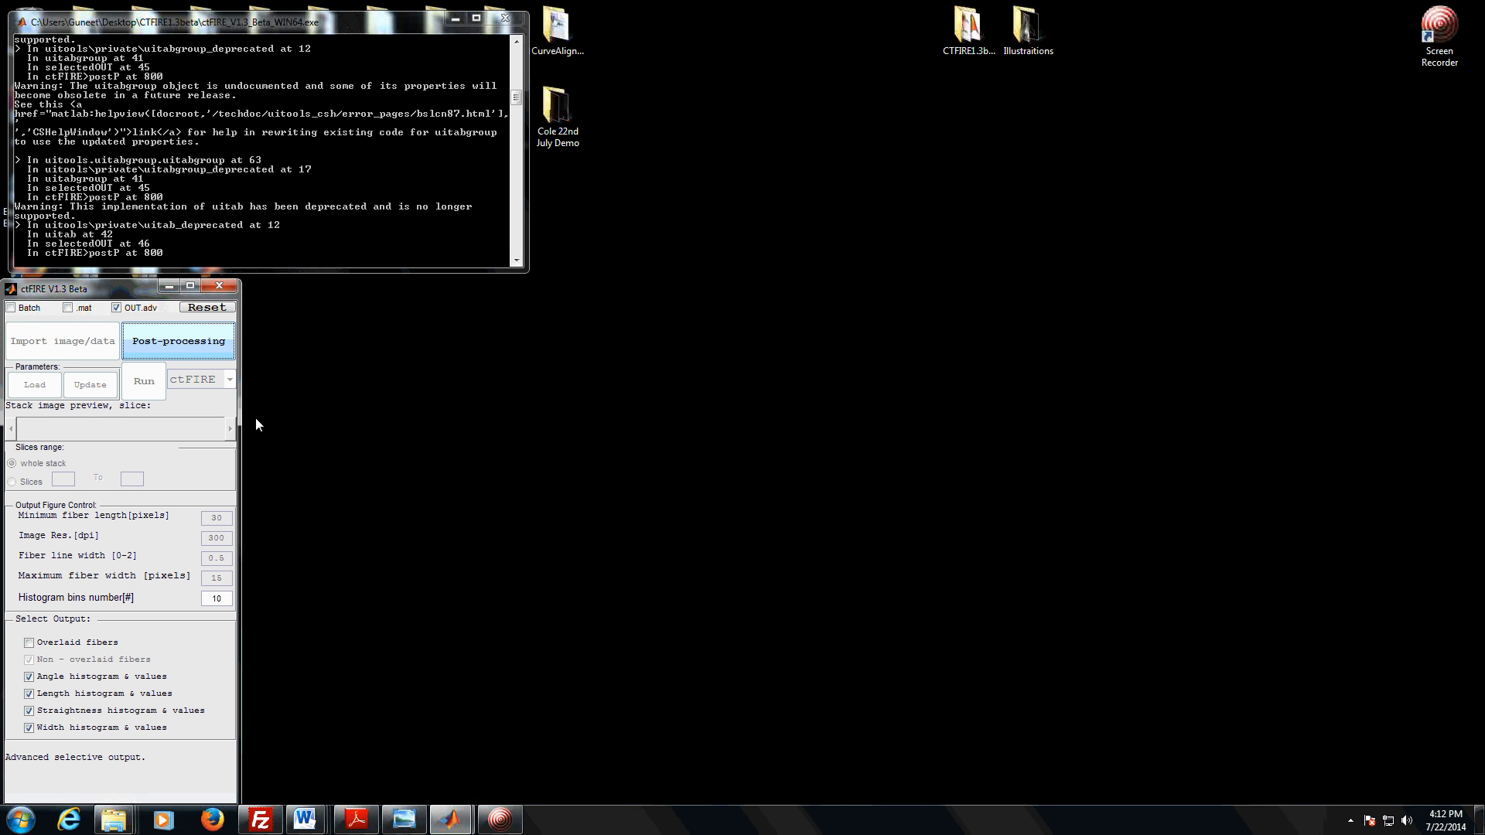
{"action": "left_click", "coordinate": [229, 307]}
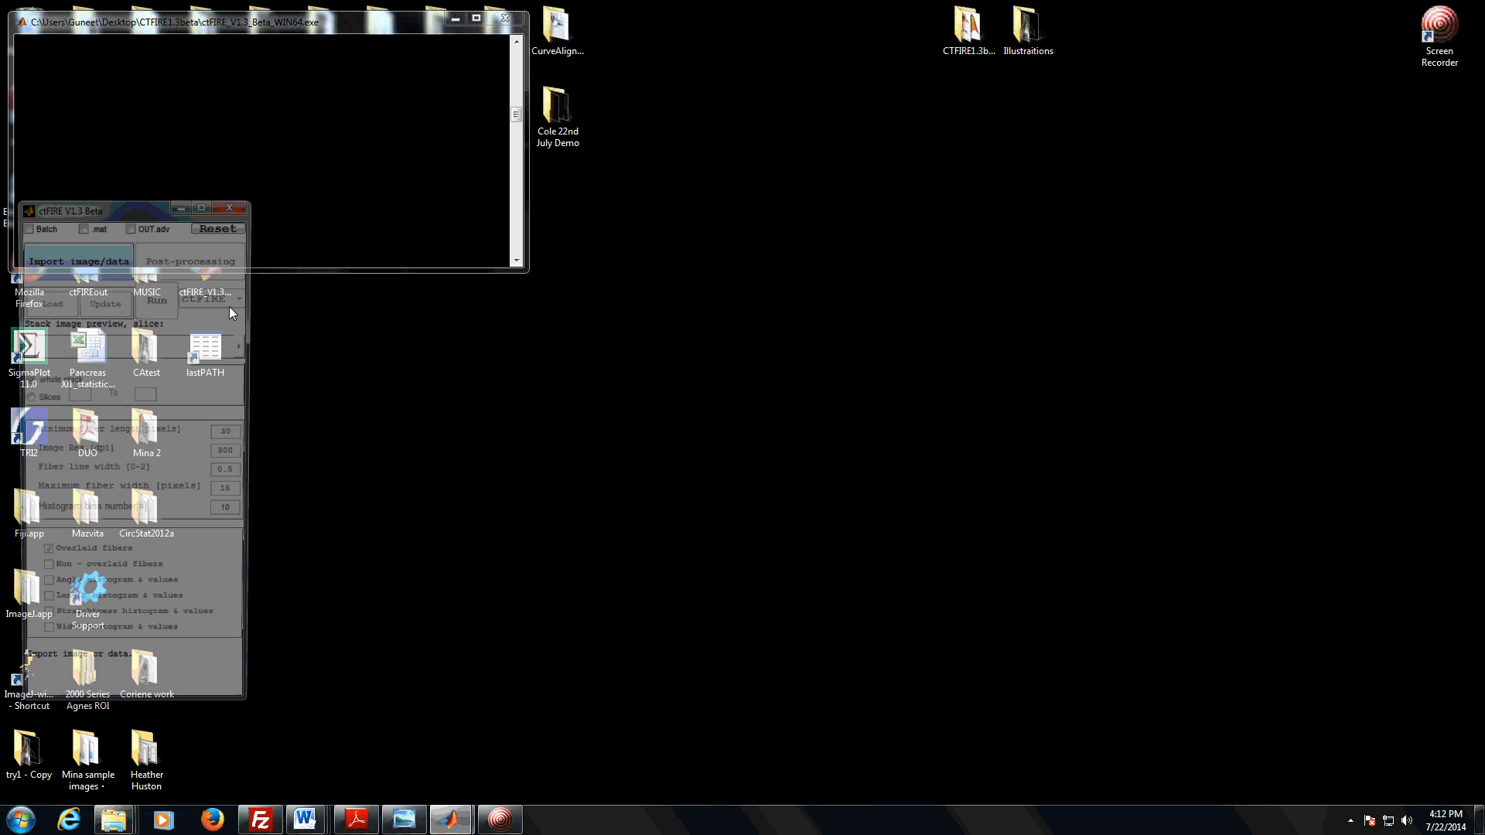